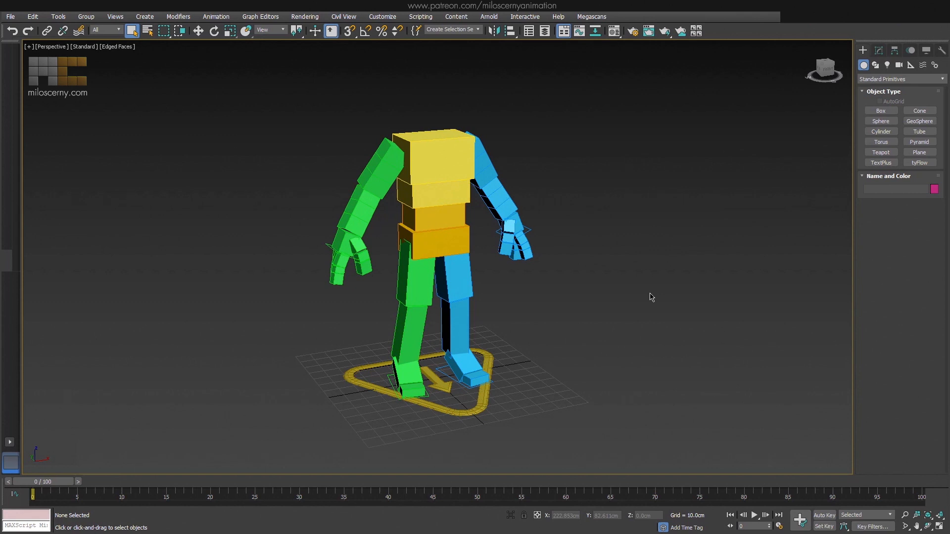
- Add a spine to the chest hub of the humanoid CAT rig
{"action": "left_click", "coordinate": [455, 168]}
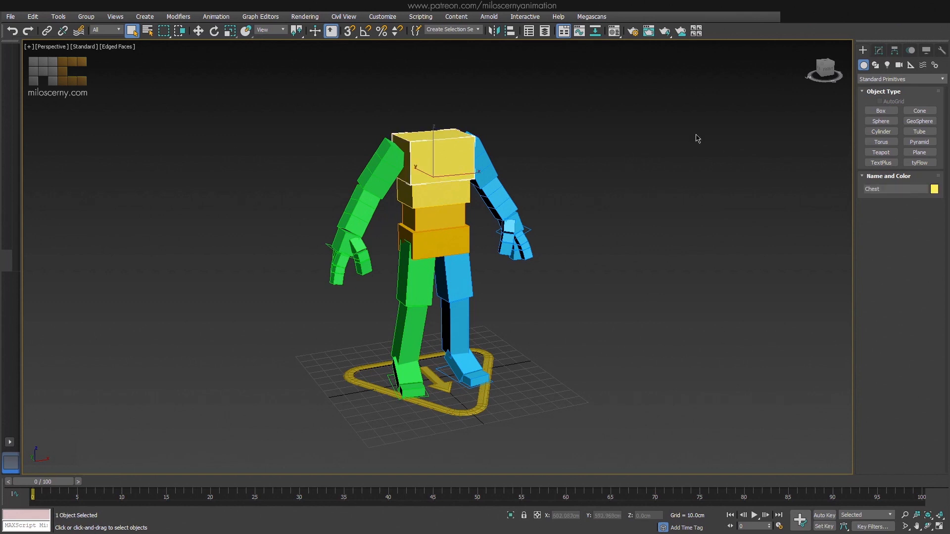
{"action": "left_click", "coordinate": [879, 50]}
{"action": "left_click", "coordinate": [876, 280]}
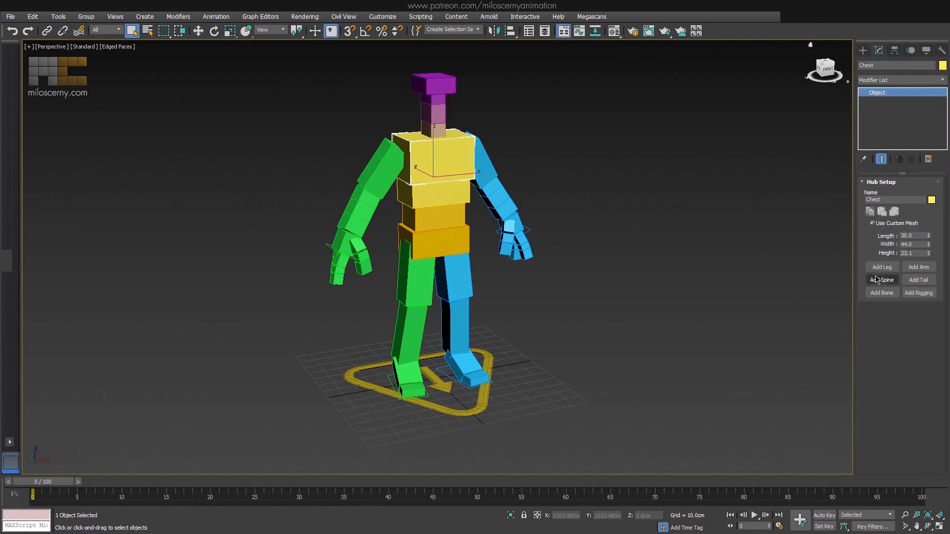
- Rename the new hub above the chest as Head and name its spine Neck
{"action": "left_click", "coordinate": [441, 79]}
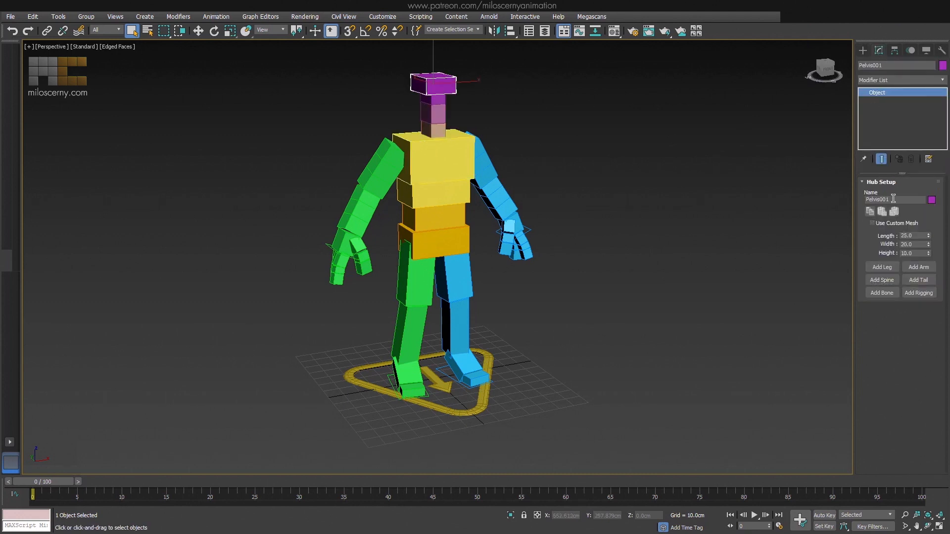
{"action": "type", "text": "Head"}
{"action": "left_click", "coordinate": [434, 113]}
{"action": "left_click", "coordinate": [890, 200]}
{"action": "type", "text": "Neck"}
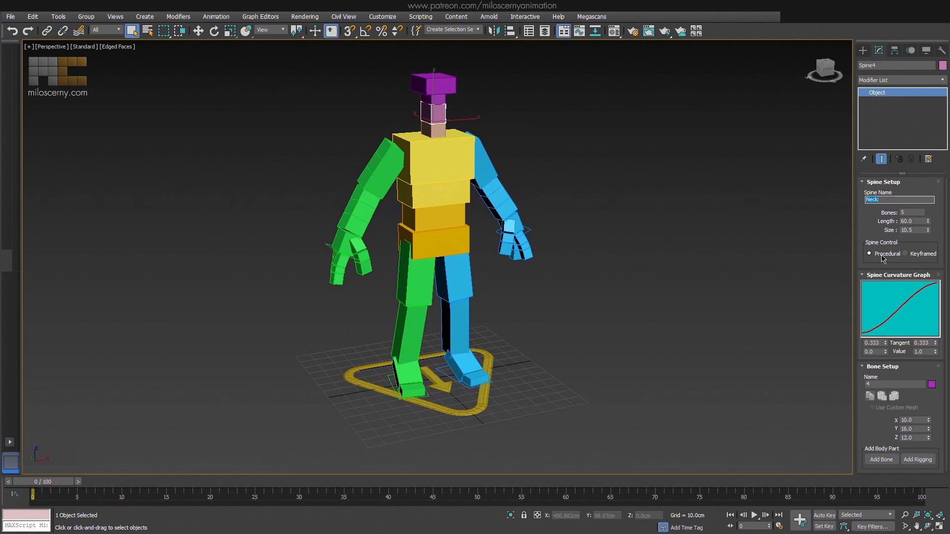
- Add an absolute animation layer to the humanoid rig and switch the rig to animation mode
{"action": "left_click", "coordinate": [910, 51]}
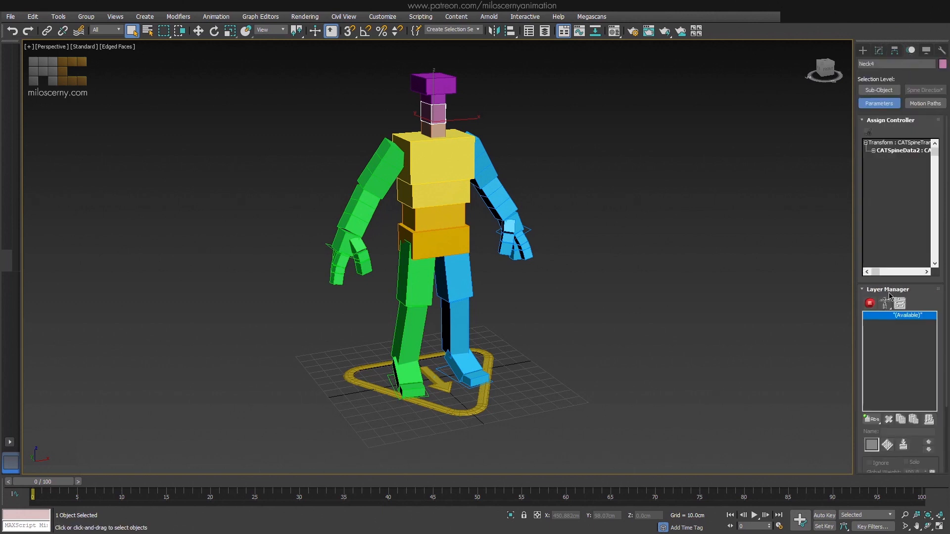
{"action": "left_click", "coordinate": [870, 420]}
{"action": "left_click", "coordinate": [870, 303]}
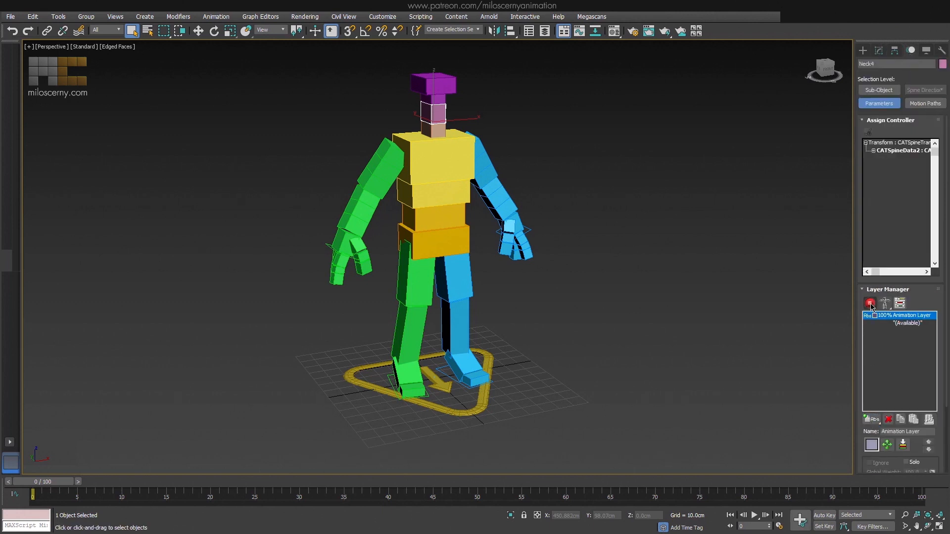
- Try rotating and moving the head and individual neck bones to test the procedural five-bone neck
{"action": "key", "text": "e"}
{"action": "left_click", "coordinate": [444, 85]}
{"action": "left_click_drag", "start_coordinate": [443, 83], "coordinate": [429, 111]}
{"action": "key", "text": "w"}
{"action": "left_click", "coordinate": [429, 111]}
{"action": "key", "text": "e"}
{"action": "key", "text": "w"}
{"action": "left_click", "coordinate": [441, 102]}
{"action": "key", "text": "e"}
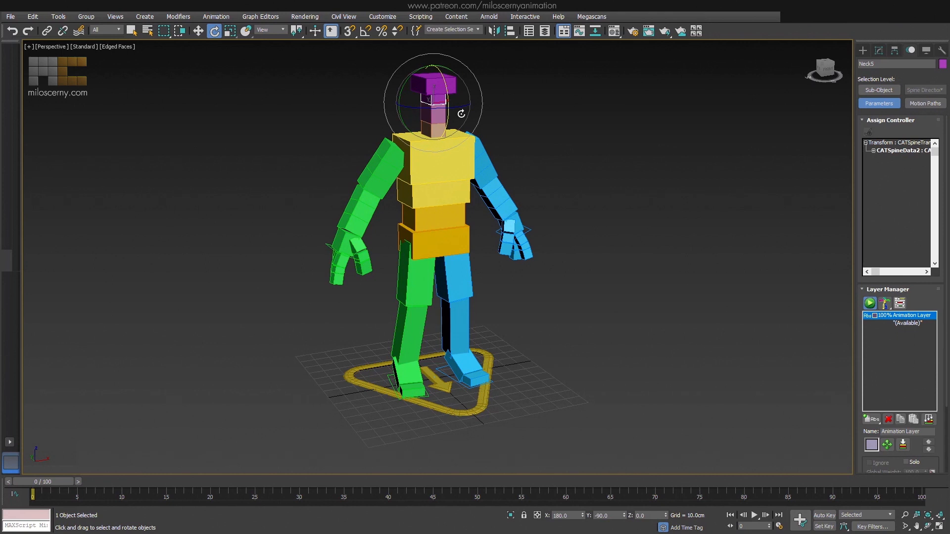
- Return the humanoid rig to setup mode and set the neck's number of bones to 1
{"action": "left_click", "coordinate": [871, 303]}
{"action": "left_click", "coordinate": [879, 51]}
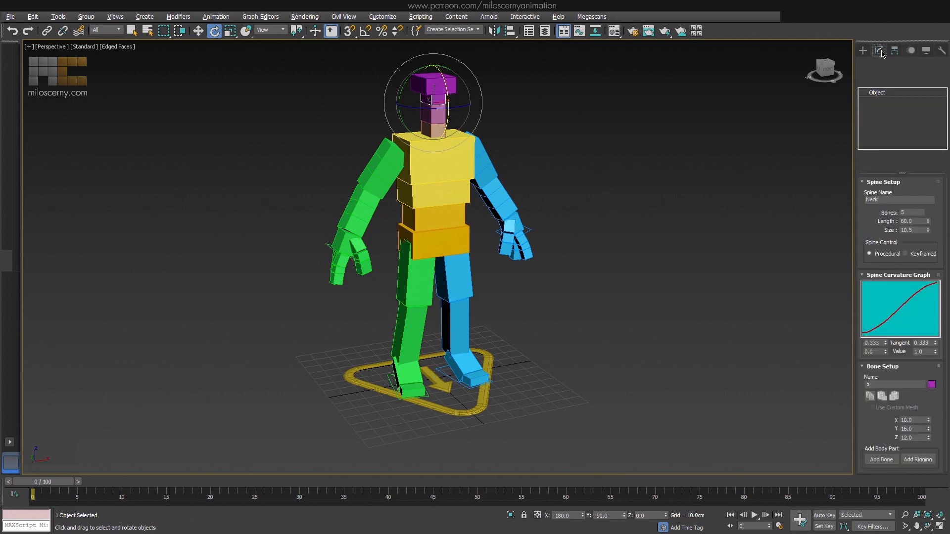
{"action": "left_click", "coordinate": [901, 212]}
{"action": "left_click_drag", "start_coordinate": [898, 213], "coordinate": [882, 212]}
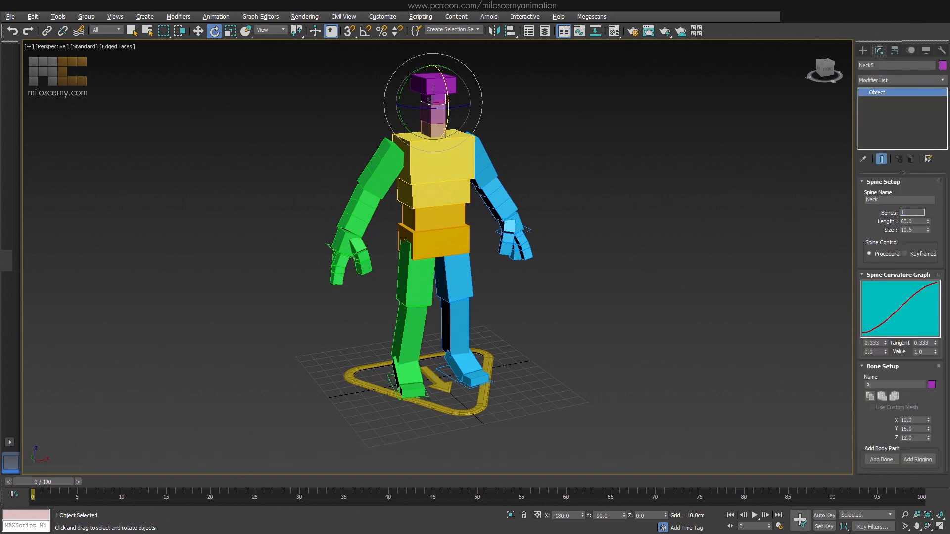
{"action": "type", "text": "1"}
{"action": "key", "text": "Return"}
- Lower the head hub toward the chest to about Z 169.5 cm, shortening the neck
{"action": "left_click", "coordinate": [440, 89]}
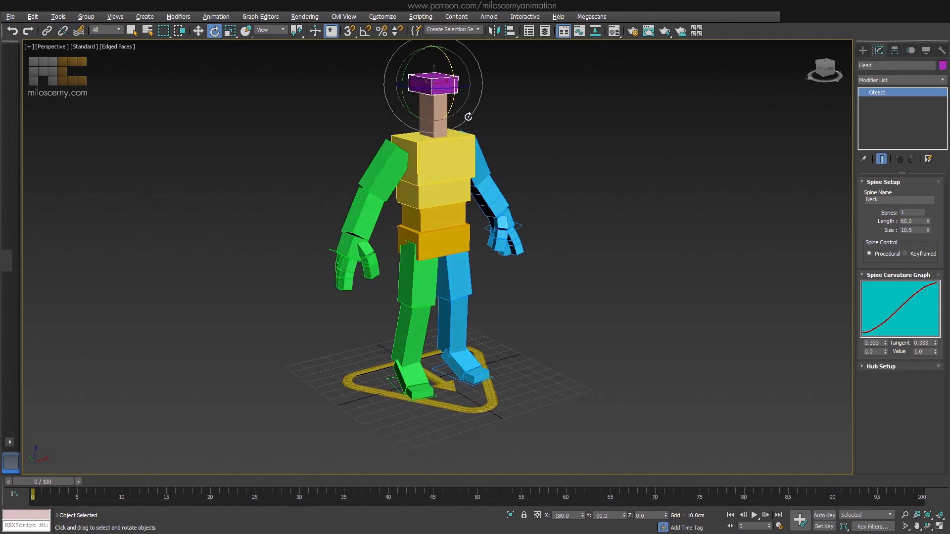
{"action": "middle_click_drag", "start_coordinate": [458, 89], "coordinate": [435, 88], "text": "alt"}
{"action": "key", "text": "w"}
{"action": "left_click_drag", "start_coordinate": [434, 88], "coordinate": [434, 98]}
{"action": "key", "text": "F3"}
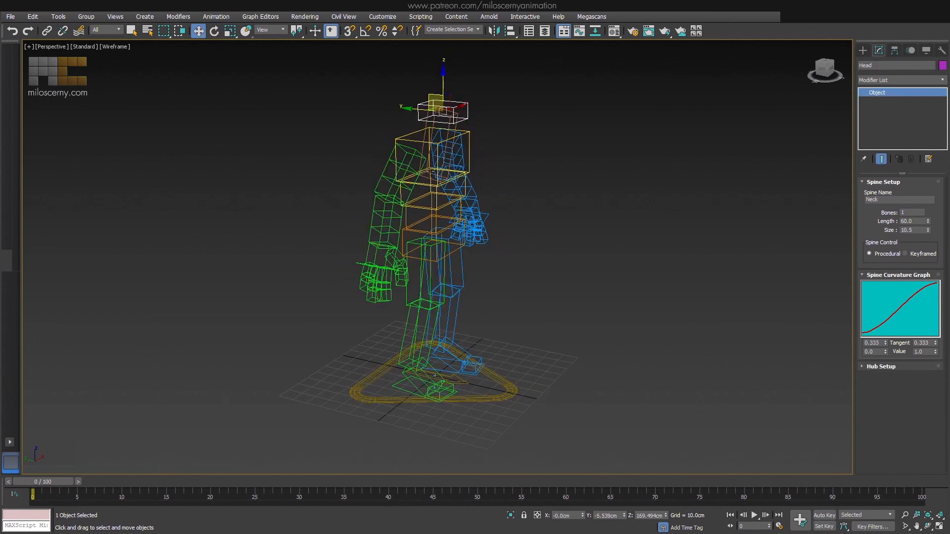
{"action": "left_click", "coordinate": [432, 124]}
{"action": "key", "text": "F3"}
{"action": "scroll", "coordinate": [432, 123], "scroll_direction": "up", "scroll_amount": 5}
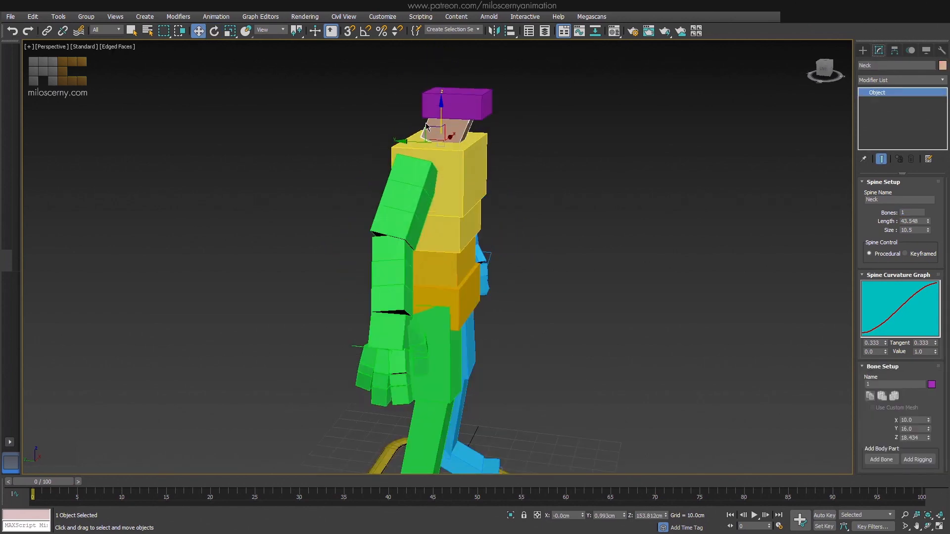
- Fine-tune the head hub's position above the chest to about Y -4.0 cm and Z 167.2 cm
{"action": "left_click", "coordinate": [456, 108]}
{"action": "middle_click_drag", "start_coordinate": [441, 94], "coordinate": [449, 86], "text": "alt"}
{"action": "mouse_move", "coordinate": [449, 87]}
{"action": "left_mouse_down"}
{"action": "mouse_move", "coordinate": [456, 95]}
{"action": "mouse_move", "coordinate": [445, 93]}
{"action": "left_mouse_up"}
{"action": "key", "text": "F3"}
{"action": "middle_click_drag", "start_coordinate": [587, 173], "coordinate": [494, 175], "text": "alt"}
{"action": "key", "text": "F3"}
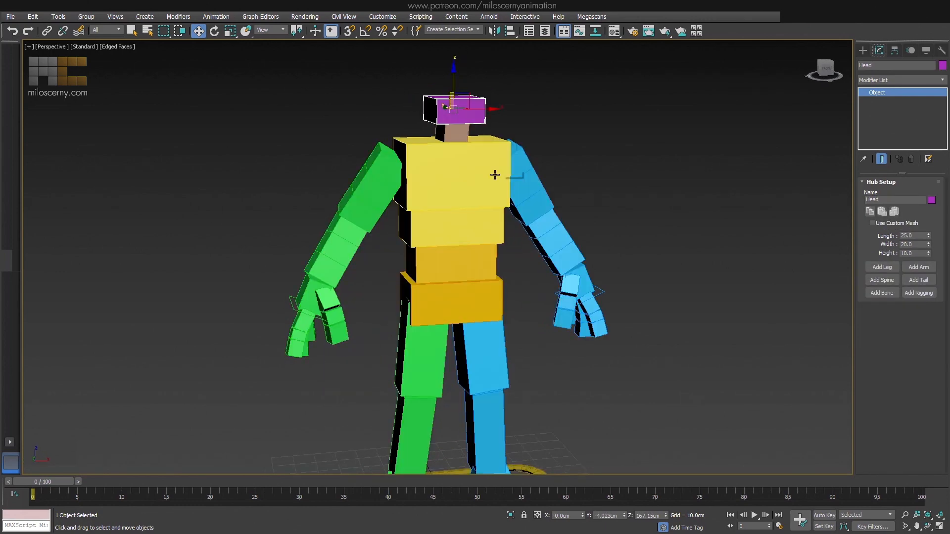
- Replace the existing animation layer with a new absolute layer and switch the humanoid rig to animation mode
{"action": "left_click", "coordinate": [912, 51]}
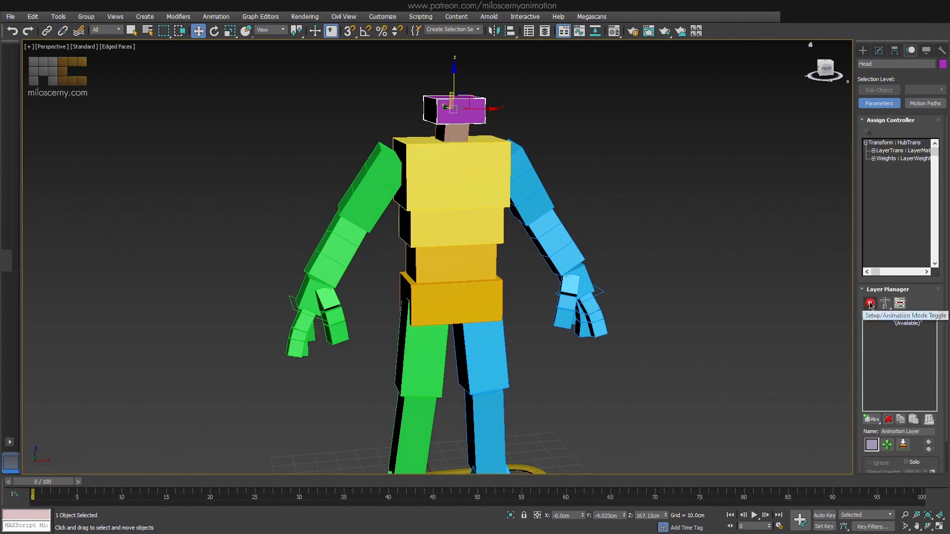
{"action": "left_click", "coordinate": [890, 422]}
{"action": "left_click_drag", "start_coordinate": [872, 421], "coordinate": [873, 432]}
{"action": "left_click", "coordinate": [871, 306]}
- Try rotating the head hub to test how the single-bone neck follows
{"action": "middle_click_drag", "start_coordinate": [569, 210], "coordinate": [618, 209], "text": "alt"}
{"action": "key", "text": "e"}
{"action": "mouse_move", "coordinate": [460, 110]}
{"action": "left_mouse_down"}
{"action": "mouse_move", "coordinate": [461, 96]}
{"action": "mouse_move", "coordinate": [433, 102]}
{"action": "mouse_move", "coordinate": [462, 92]}
{"action": "mouse_move", "coordinate": [451, 96]}
{"action": "left_mouse_up"}
{"action": "key", "text": "ctrl+z"}
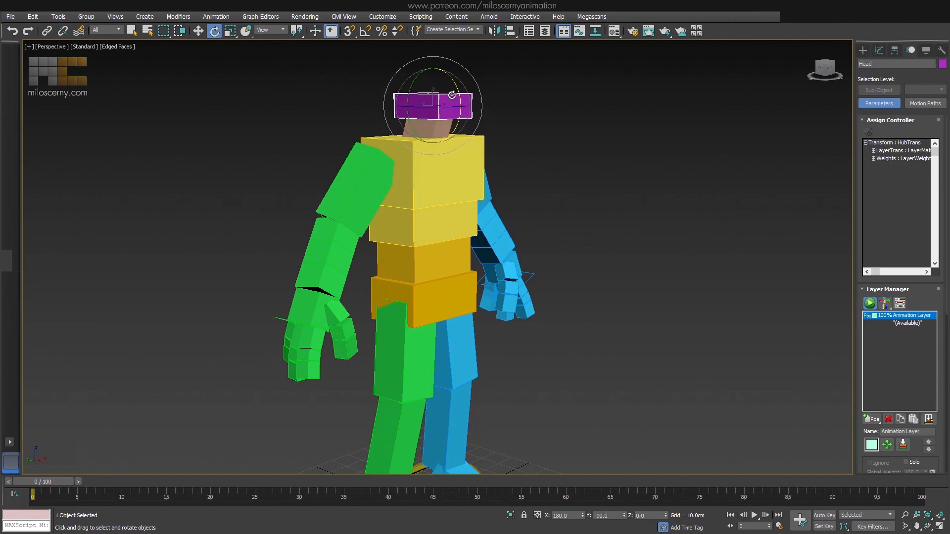
- Move the head hub to test how the single-bone neck responds in animation mode
{"action": "middle_click_drag", "start_coordinate": [452, 96], "coordinate": [486, 104], "text": "alt"}
{"action": "key", "text": "w"}
{"action": "left_click_drag", "start_coordinate": [425, 89], "coordinate": [445, 88]}
{"action": "middle_click_drag", "start_coordinate": [445, 88], "coordinate": [464, 134], "text": "alt"}
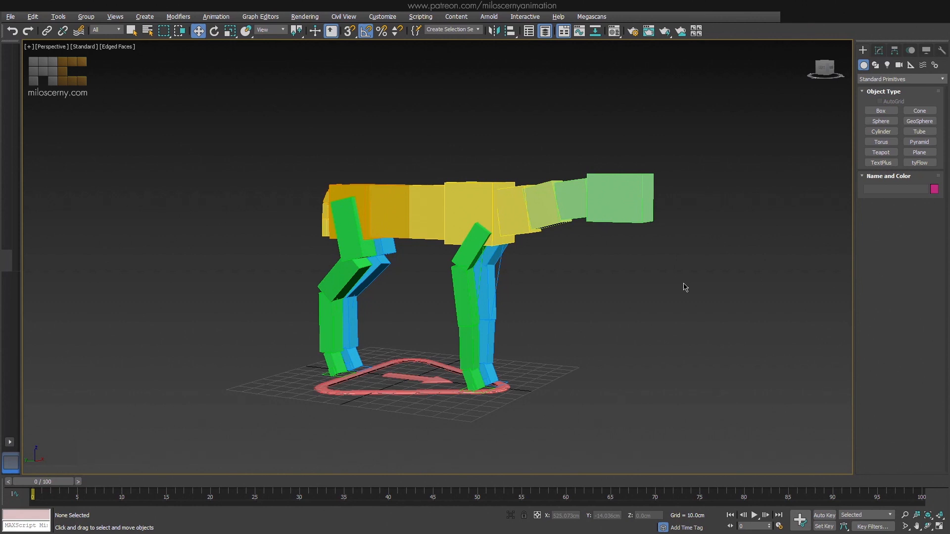
- Try rotating the deer rig's head and raising it above the body to test the procedural neck
{"action": "left_click", "coordinate": [615, 198]}
{"action": "key", "text": "e"}
{"action": "left_click_drag", "start_coordinate": [621, 179], "coordinate": [621, 139]}
{"action": "key", "text": "w"}
{"action": "left_click_drag", "start_coordinate": [594, 180], "coordinate": [550, 89]}
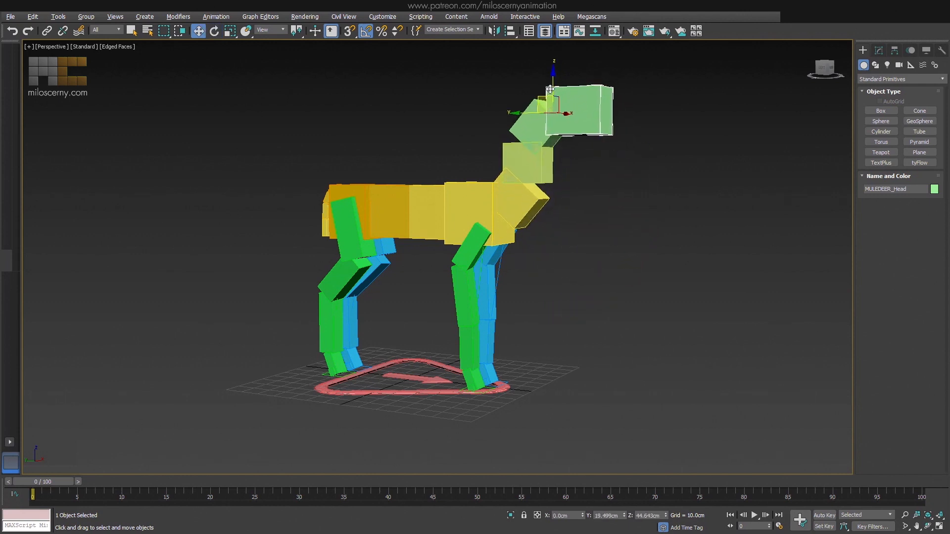
{"action": "key", "text": "ctrl+z"}
- Check the deer neck's spine settings, and add an absolute animation layer with the rig in animation mode
{"action": "left_click", "coordinate": [573, 207]}
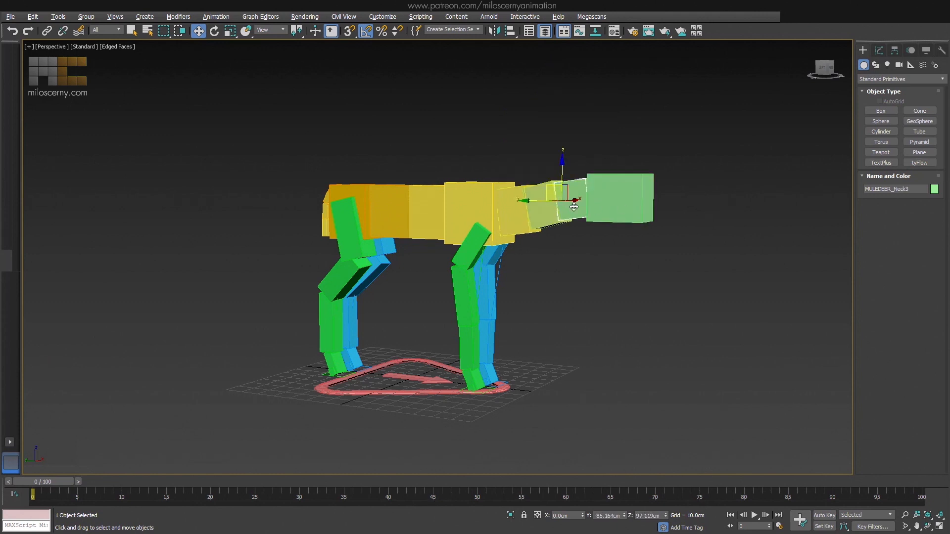
{"action": "left_click", "coordinate": [879, 50]}
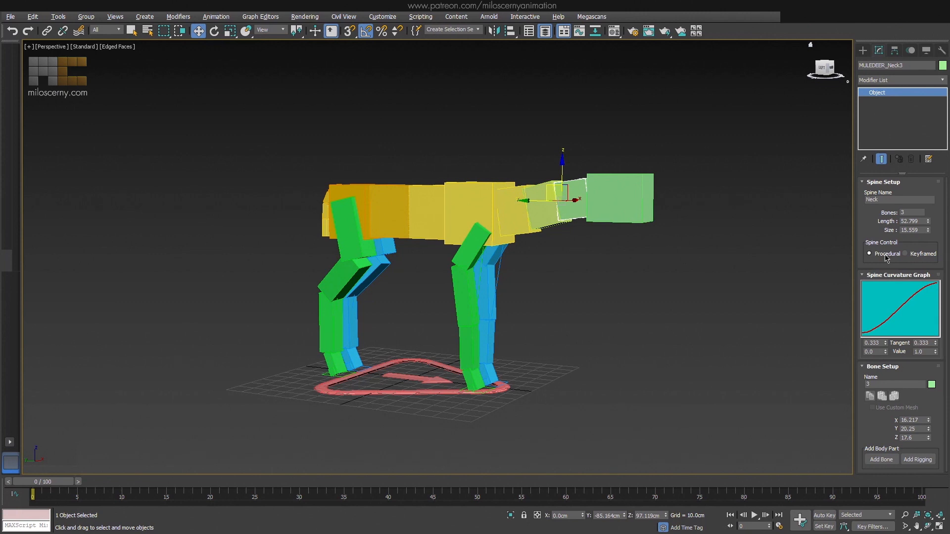
{"action": "left_click", "coordinate": [894, 50]}
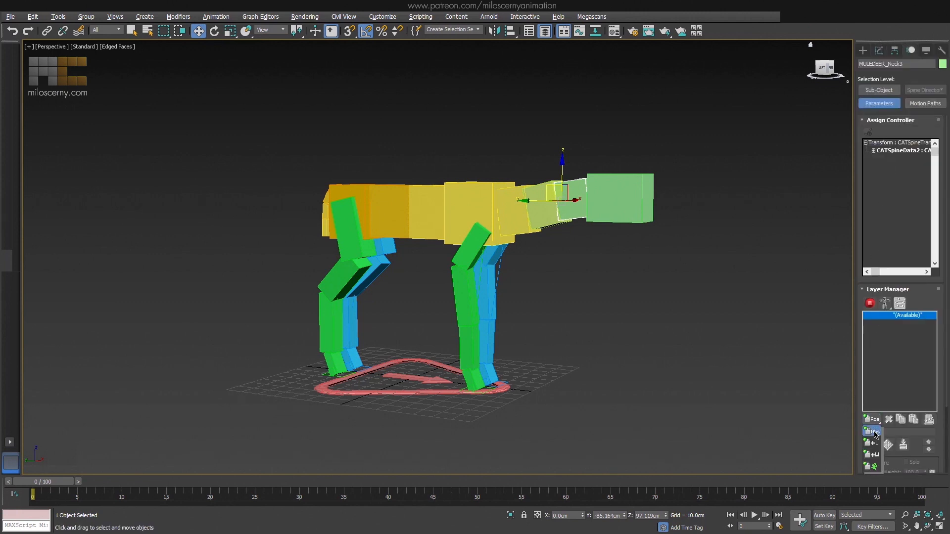
{"action": "left_click", "coordinate": [870, 303]}
- Rotate the deer's head downward and lower it to about Z 55.8 cm in a grazing pose
{"action": "left_click", "coordinate": [637, 203]}
{"action": "key", "text": "e"}
{"action": "left_click_drag", "start_coordinate": [618, 181], "coordinate": [559, 273]}
{"action": "key", "text": "w"}
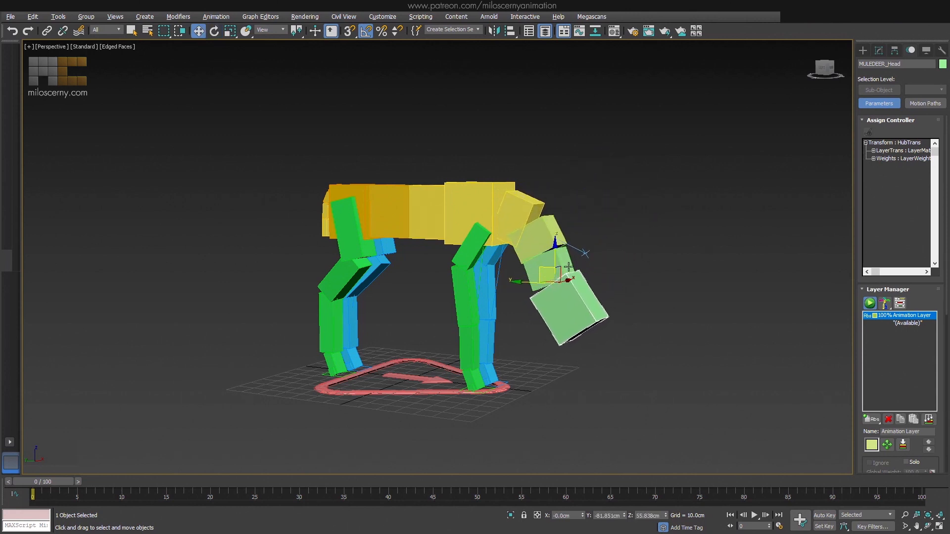
{"action": "middle_click_drag", "start_coordinate": [538, 211], "coordinate": [504, 195], "text": "alt"}
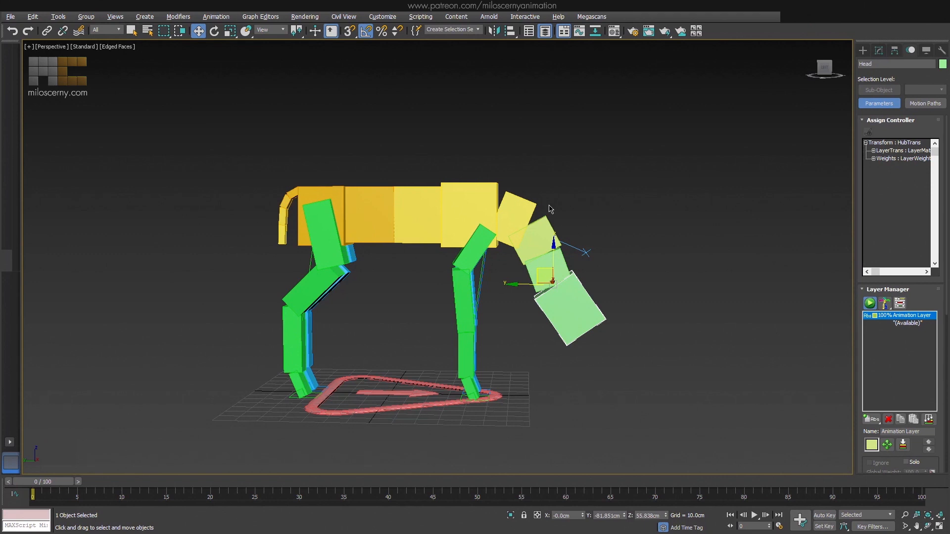
- Switch the deer rig to setup mode and delete its head together with the neck
{"action": "left_click", "coordinate": [869, 303]}
{"action": "key", "text": "Delete"}
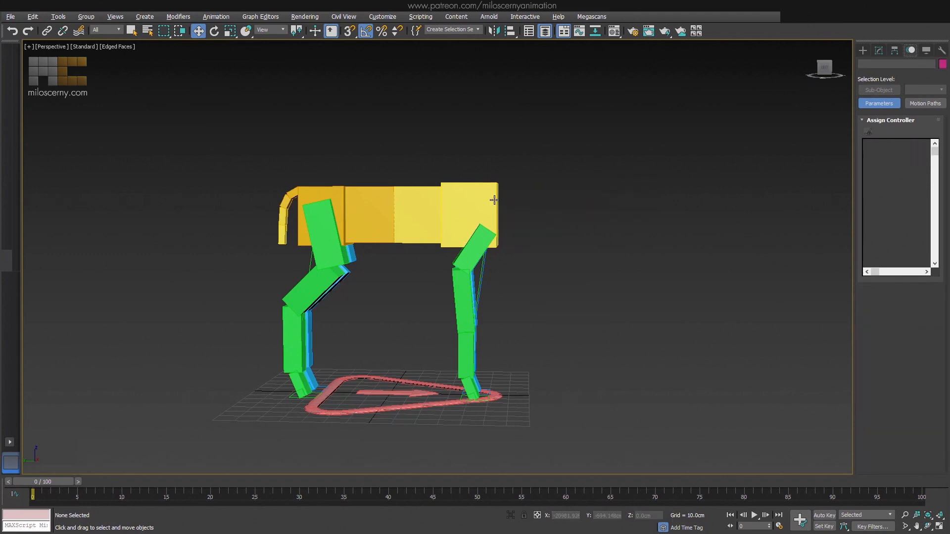
- Add a tail to the deer's chest hub as a neck chain and set its number of links to 3
{"action": "left_click", "coordinate": [495, 200]}
{"action": "left_click", "coordinate": [879, 50]}
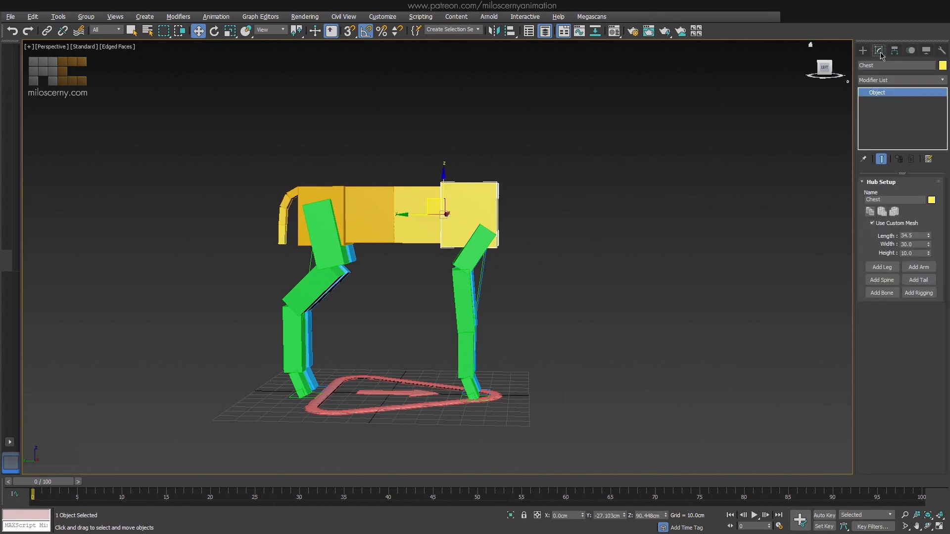
{"action": "left_click", "coordinate": [919, 281]}
{"action": "key", "text": "F3"}
{"action": "left_click", "coordinate": [511, 211]}
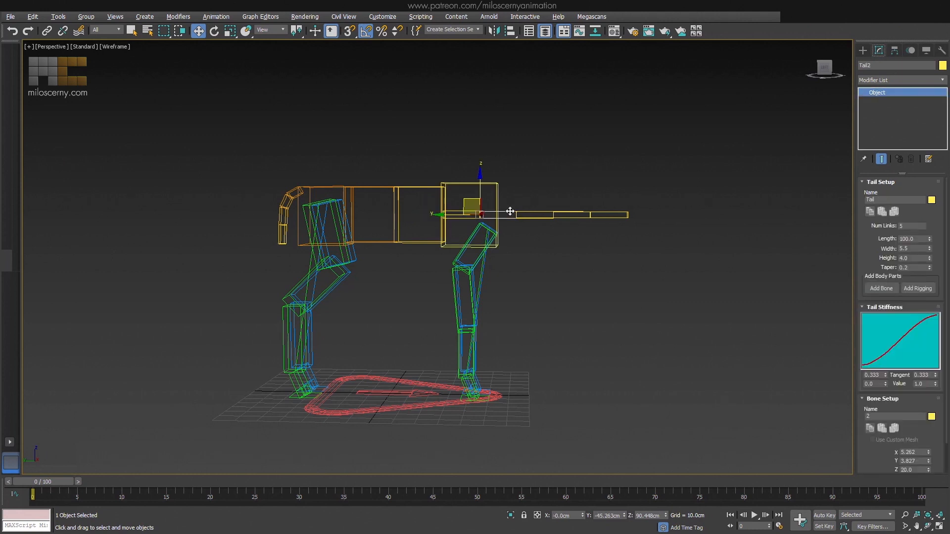
{"action": "left_click", "coordinate": [879, 226]}
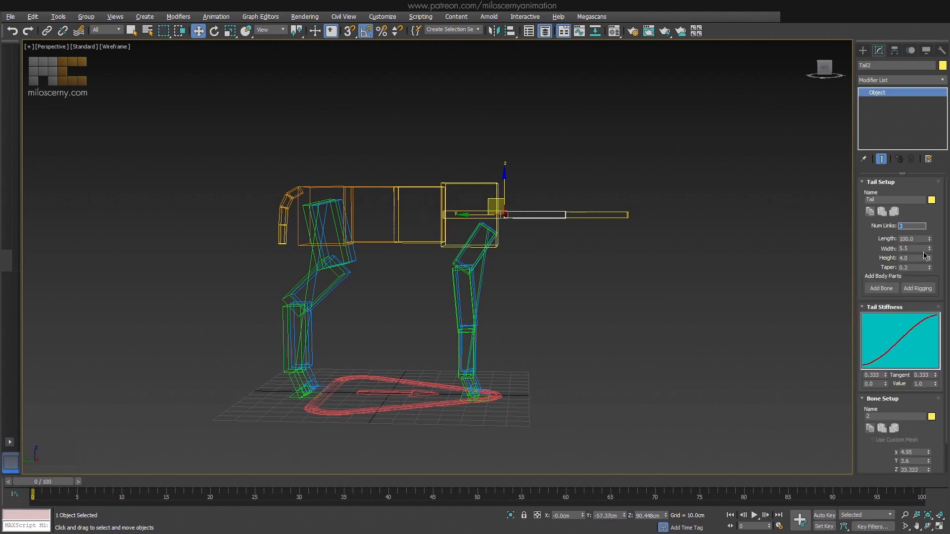
- Size the new tail to length 57, width 22.495 and height 18.64, and move its base to the chest's front face
{"action": "left_click_drag", "start_coordinate": [930, 249], "coordinate": [947, 82]}
{"action": "double_click", "coordinate": [464, 198]}
{"action": "left_click_drag", "start_coordinate": [505, 216], "coordinate": [561, 216]}
{"action": "left_click", "coordinate": [617, 200]}
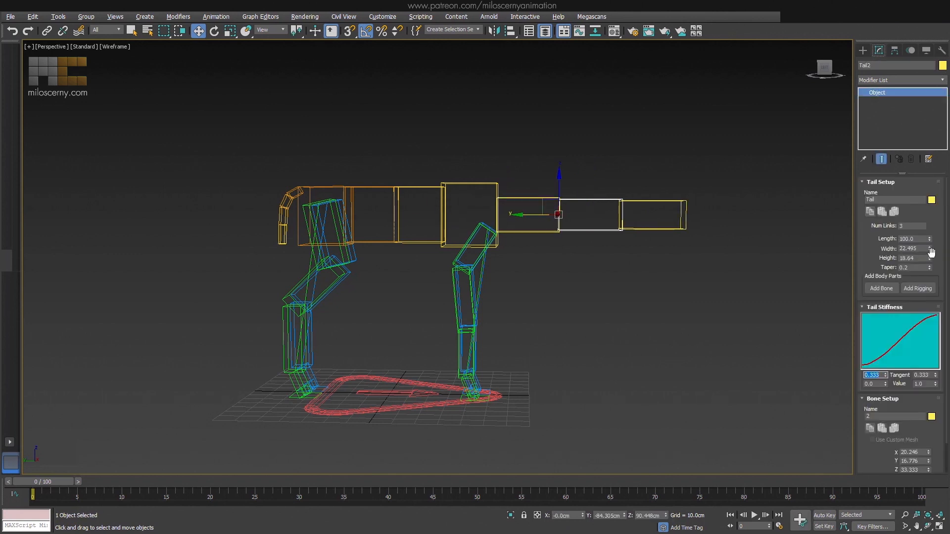
{"action": "left_click_drag", "start_coordinate": [929, 239], "coordinate": [926, 258]}
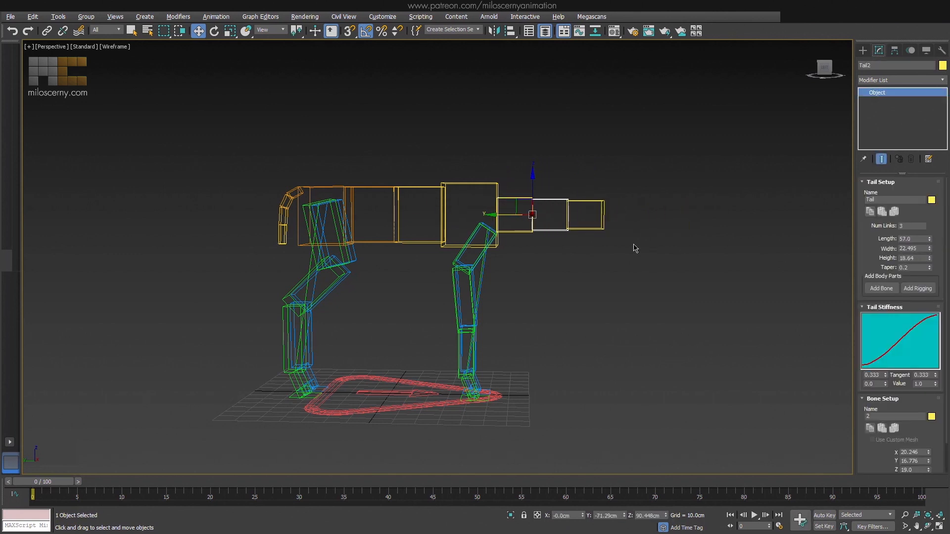
{"action": "key", "text": "F3"}
- Add a bone to the end of the last neck link and enlarge it into a head-sized block
{"action": "left_click", "coordinate": [596, 218]}
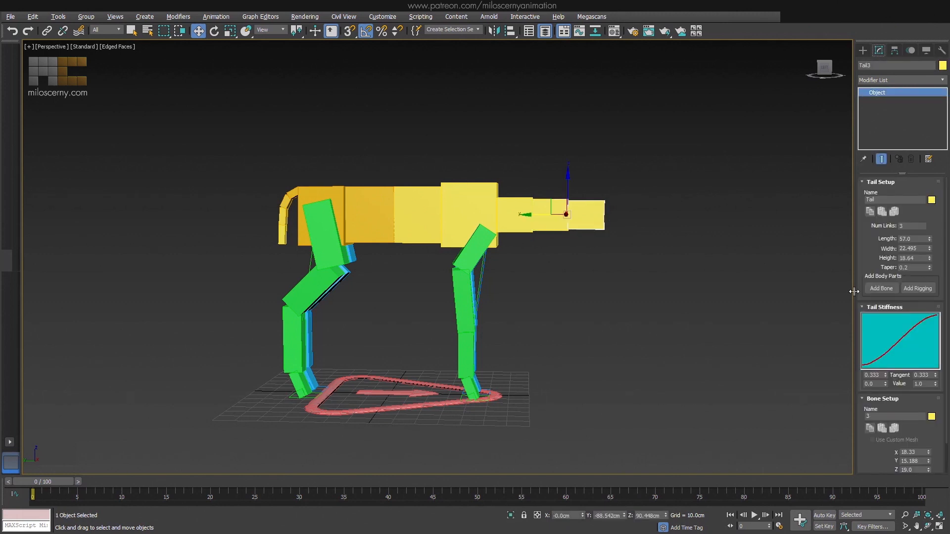
{"action": "left_click", "coordinate": [884, 289]}
{"action": "left_click_drag", "start_coordinate": [928, 237], "coordinate": [926, 154]}
{"action": "left_click", "coordinate": [707, 256]}
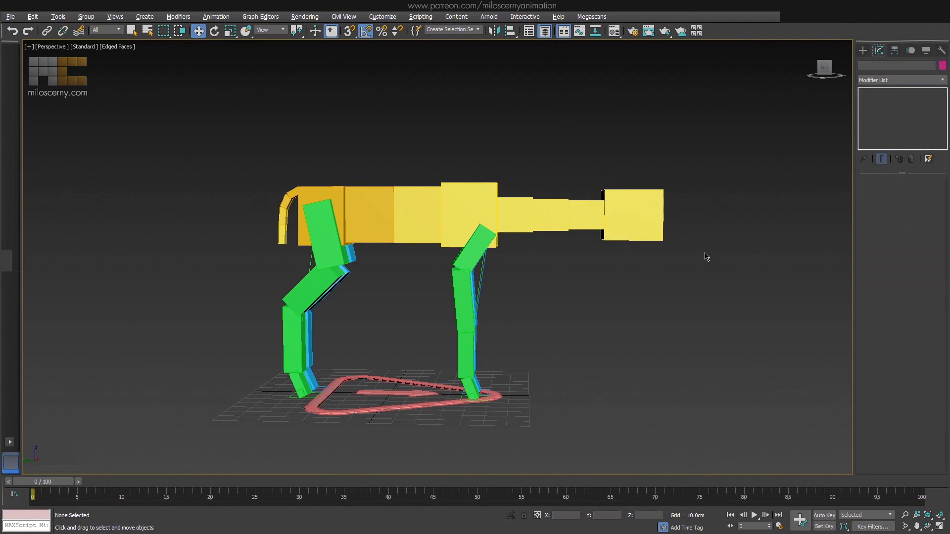
{"action": "key", "text": "q"}
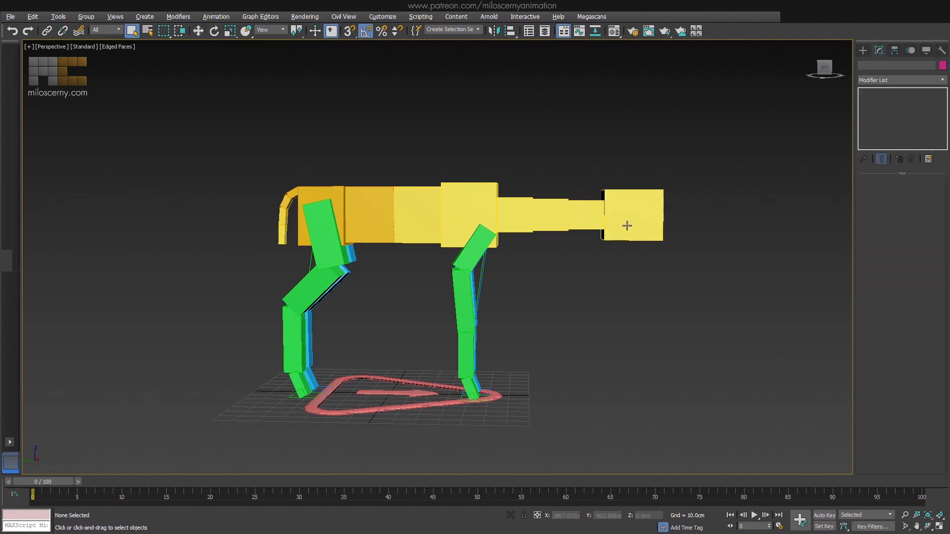
- Put the deer rig in animation mode and rotate the first neck link downward from the chest
{"action": "left_click", "coordinate": [630, 231]}
{"action": "left_click", "coordinate": [913, 50]}
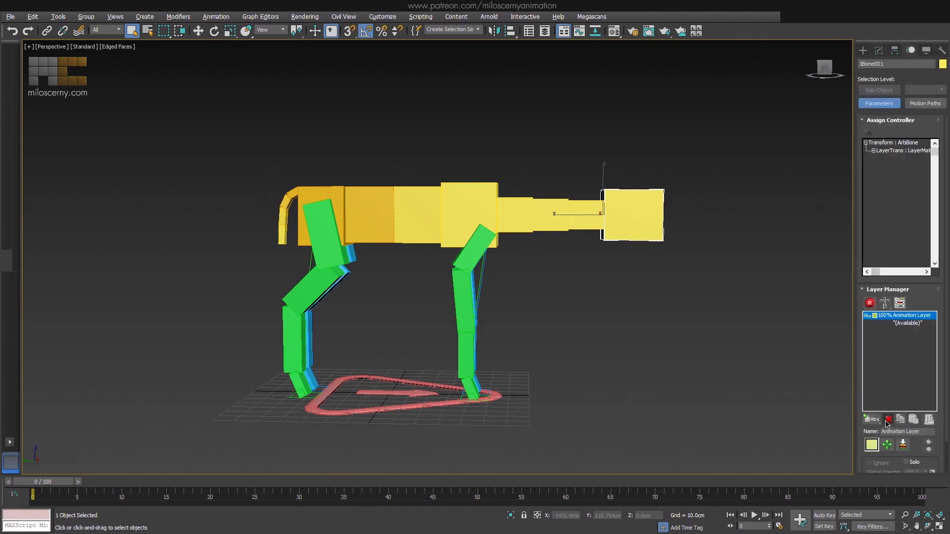
{"action": "left_click", "coordinate": [515, 216]}
{"action": "key", "text": "e"}
{"action": "left_click_drag", "start_coordinate": [519, 185], "coordinate": [586, 311]}
- Rotate the head bone and a neck link individually to shape the lowered neck
{"action": "left_click", "coordinate": [586, 310]}
{"action": "left_click_drag", "start_coordinate": [600, 276], "coordinate": [598, 260]}
{"action": "key", "text": "w"}
{"action": "left_click", "coordinate": [550, 267]}
{"action": "key", "text": "e"}
{"action": "left_click_drag", "start_coordinate": [555, 228], "coordinate": [558, 289]}
{"action": "key", "text": "w"}
- Lower the chest hub to about Z 80.8 cm and test the head bone's rotation
{"action": "left_click", "coordinate": [481, 200]}
{"action": "left_click_drag", "start_coordinate": [436, 205], "coordinate": [434, 224]}
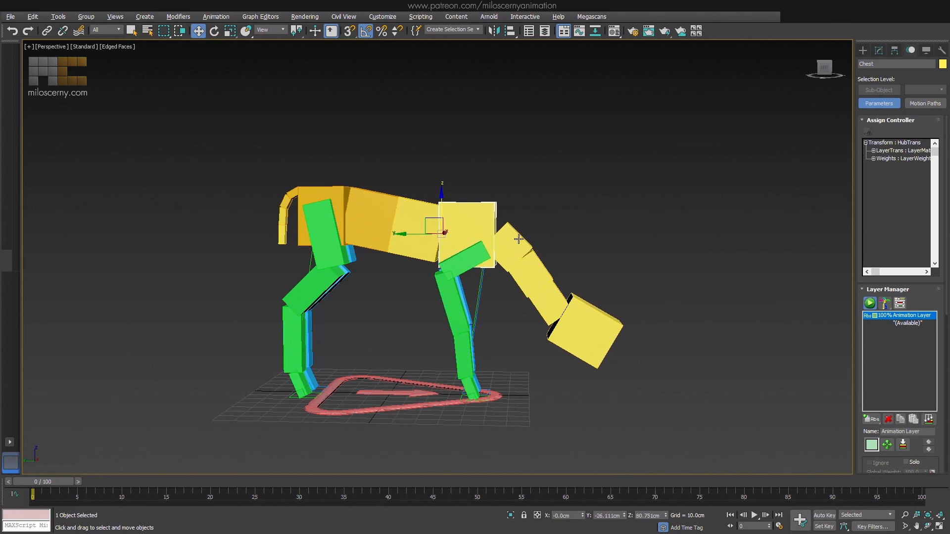
{"action": "left_click", "coordinate": [601, 324]}
{"action": "key", "text": "e"}
{"action": "left_click_drag", "start_coordinate": [564, 313], "coordinate": [571, 300]}
{"action": "key", "text": "w"}
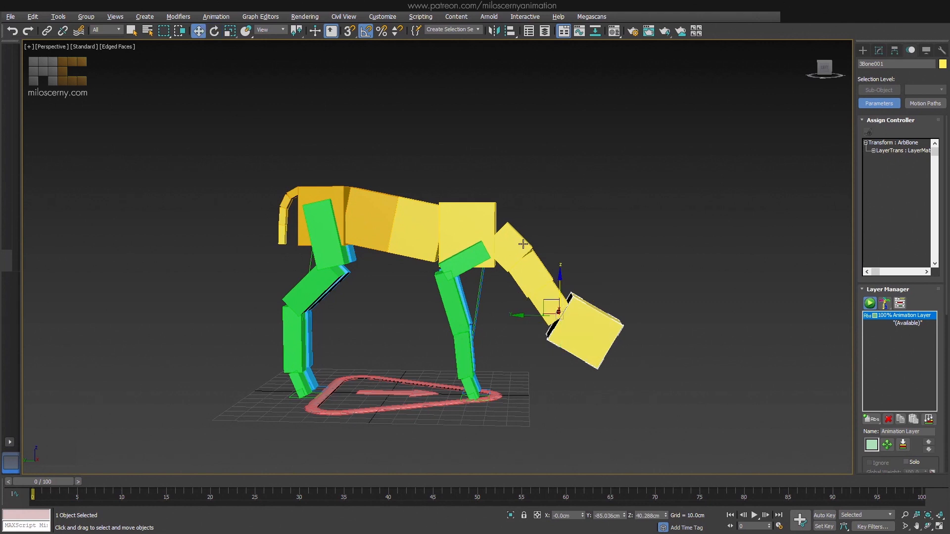
- Open the hub setup parameters of the deer's chest
{"action": "left_click", "coordinate": [490, 222]}
{"action": "left_click", "coordinate": [879, 50]}
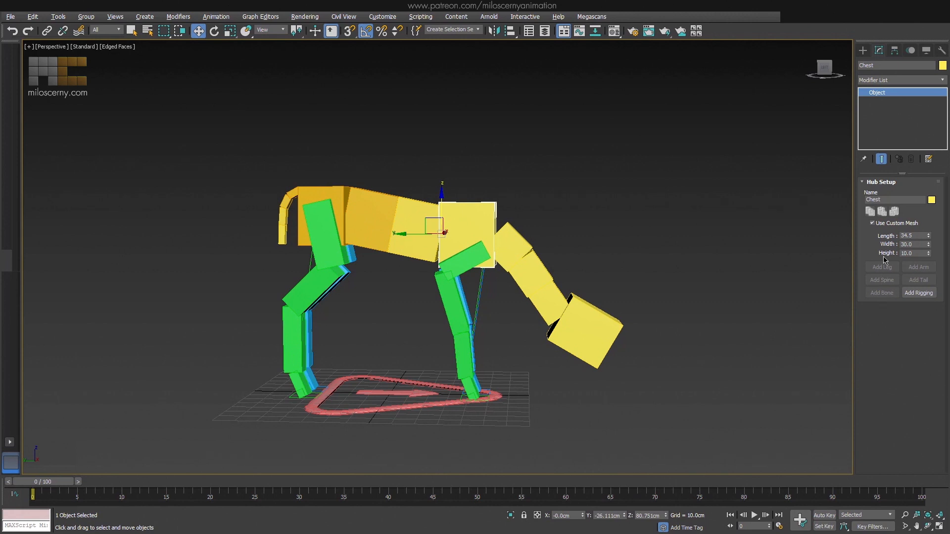
- Add a CATMotion layer to the deer rig, activate the animation mode and open the CATMotion editor
{"action": "left_click", "coordinate": [911, 51]}
{"action": "left_click_drag", "start_coordinate": [871, 419], "coordinate": [874, 455]}
{"action": "mouse_move", "coordinate": [55, 483]}
{"action": "left_mouse_down"}
{"action": "mouse_move", "coordinate": [322, 486]}
{"action": "mouse_move", "coordinate": [50, 485]}
{"action": "left_mouse_up"}
{"action": "left_click", "coordinate": [887, 445]}
- Examine the Twist, Roll and Pitch motion graphs of the Tail used as neck in the ChestGroup
{"action": "left_click", "coordinate": [357, 240]}
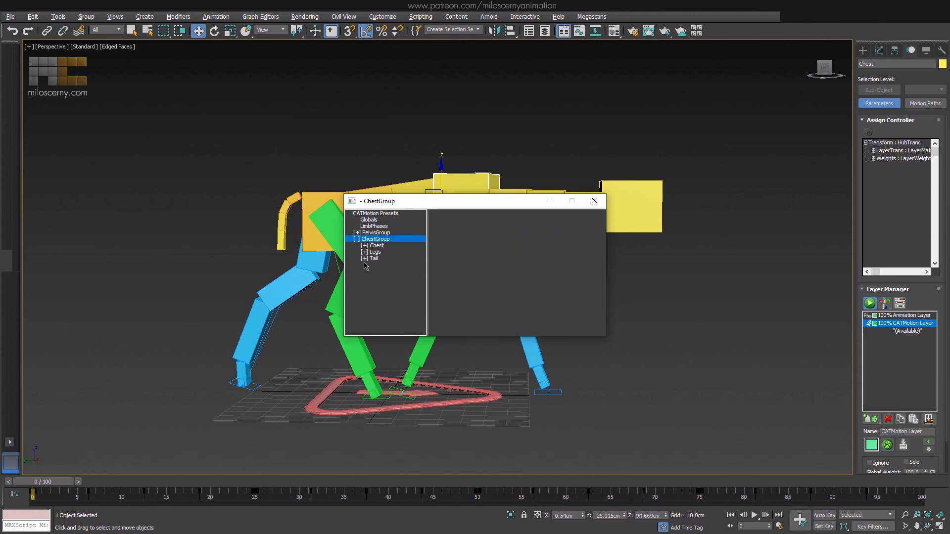
{"action": "left_click", "coordinate": [365, 259]}
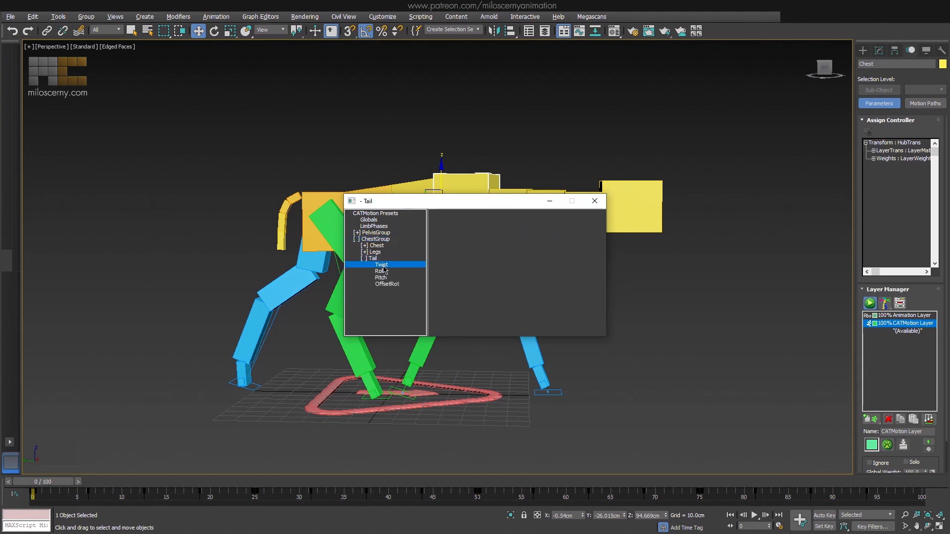
{"action": "left_click", "coordinate": [384, 266]}
{"action": "left_click", "coordinate": [384, 271]}
{"action": "left_click", "coordinate": [386, 278]}
{"action": "left_click", "coordinate": [385, 272]}
{"action": "left_click", "coordinate": [385, 266]}
{"action": "left_click", "coordinate": [387, 278]}
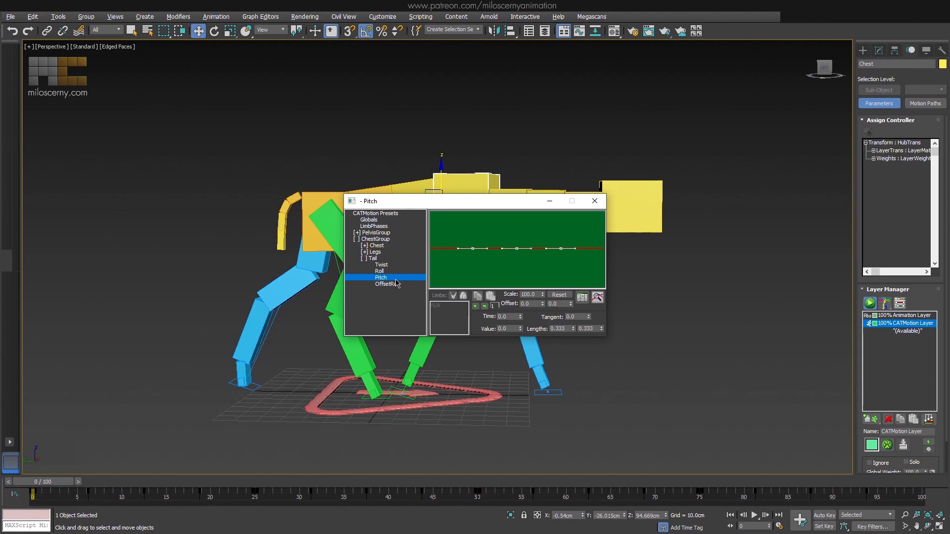
- Close the CATMotion editor and remove the CATMotion layer from the deer rig
{"action": "left_click", "coordinate": [594, 201]}
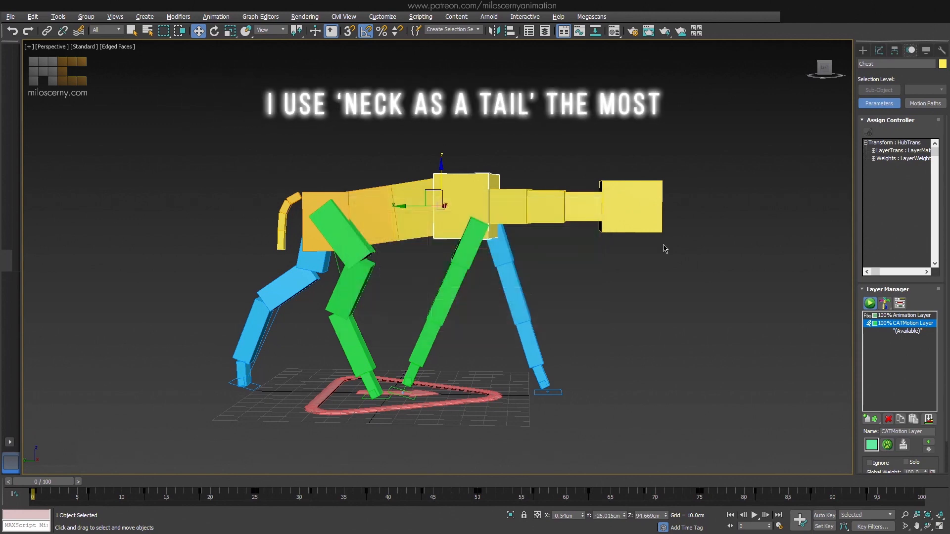
{"action": "left_click", "coordinate": [889, 420]}
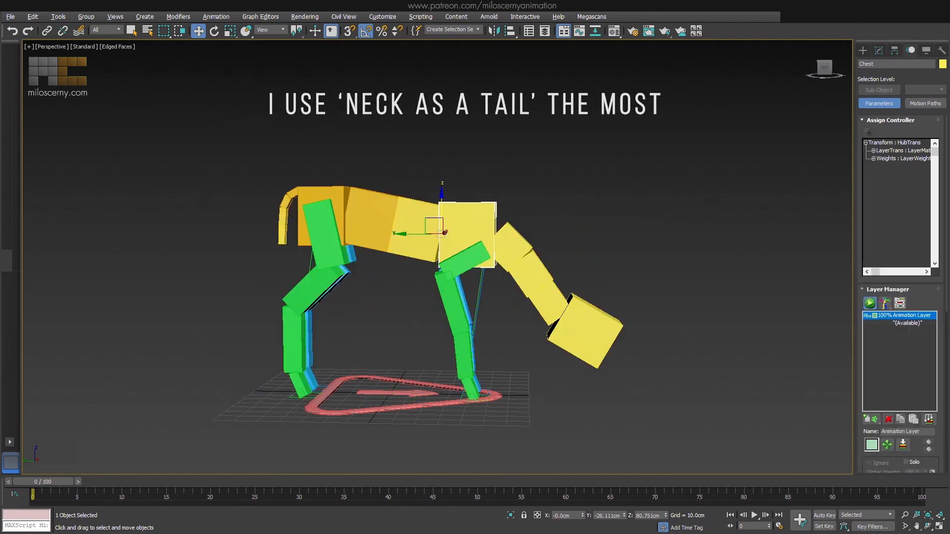
{"action": "left_click", "coordinate": [889, 420]}
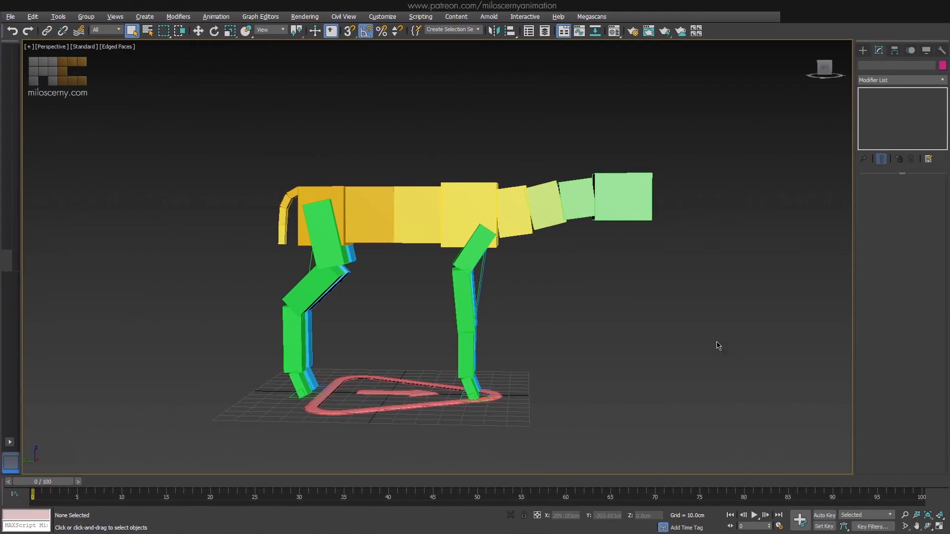
- Convert the spine-based deer neck from Procedural to Keyframed control, accepting the FK spine conversion
{"action": "left_click", "coordinate": [544, 207]}
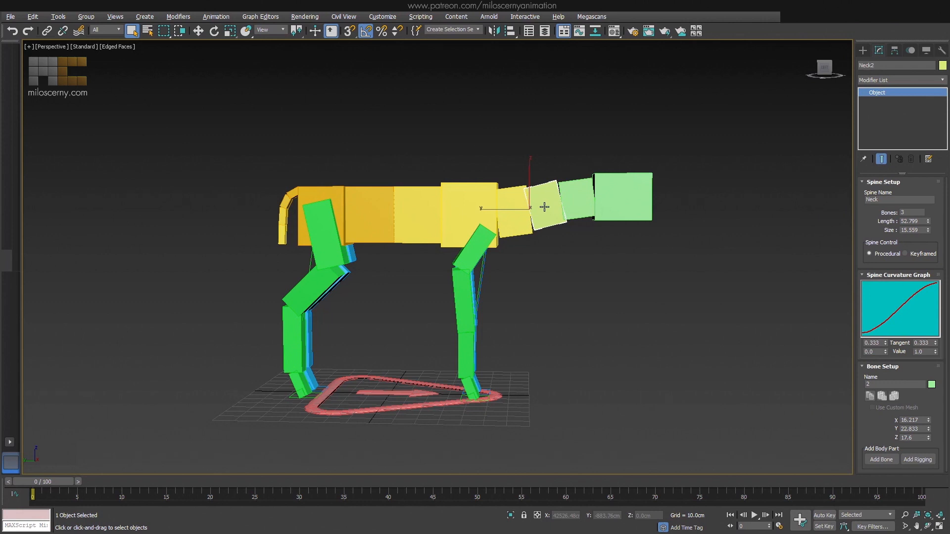
{"action": "left_click", "coordinate": [917, 256]}
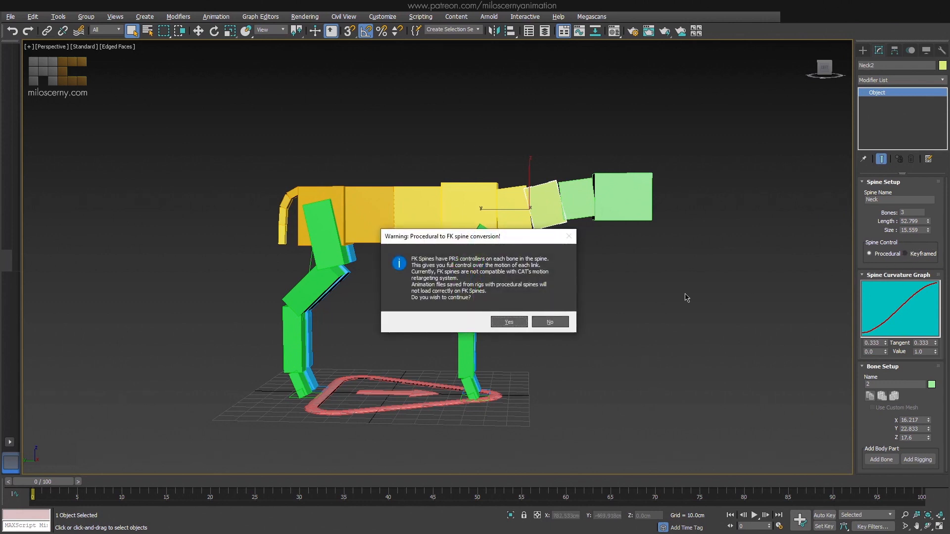
{"action": "left_click", "coordinate": [509, 322]}
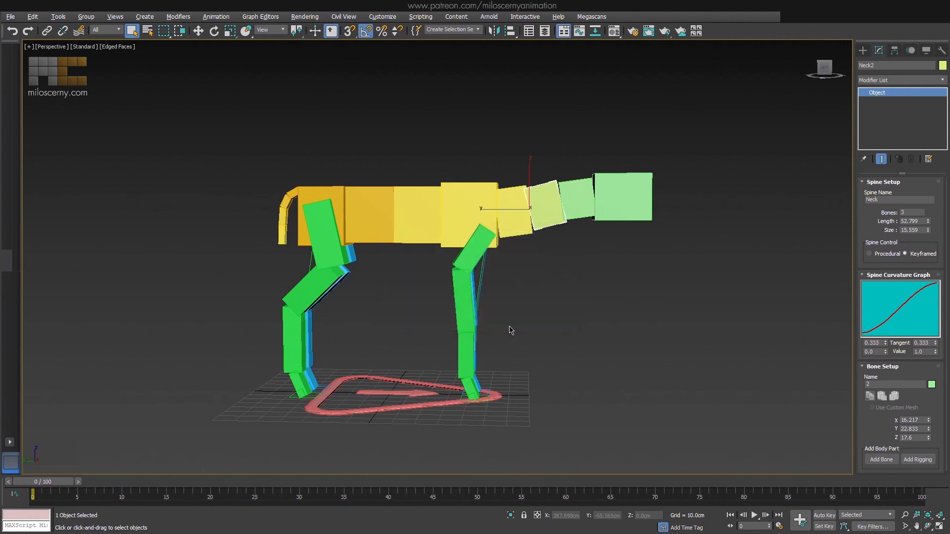
- Add an absolute animation layer to this deer rig and put it in animation mode
{"action": "left_click", "coordinate": [910, 50]}
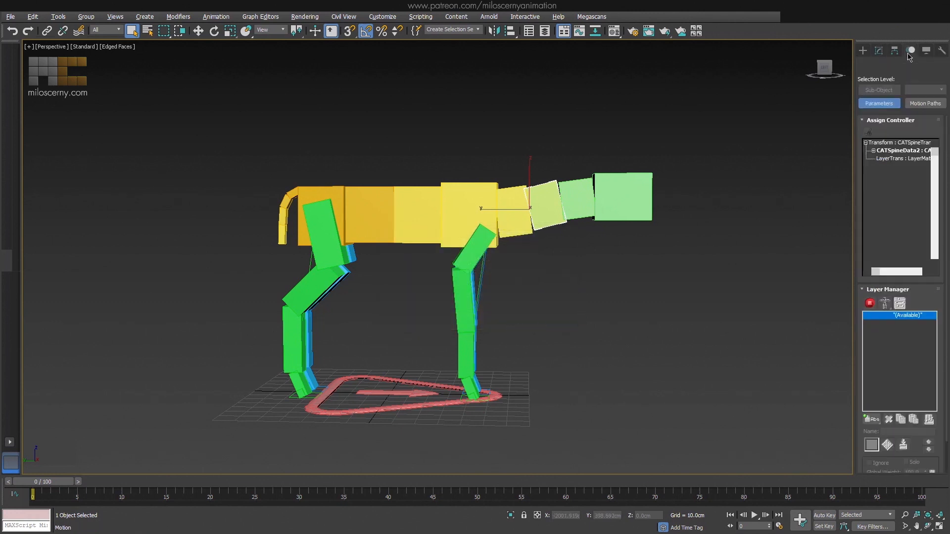
{"action": "left_click", "coordinate": [873, 419]}
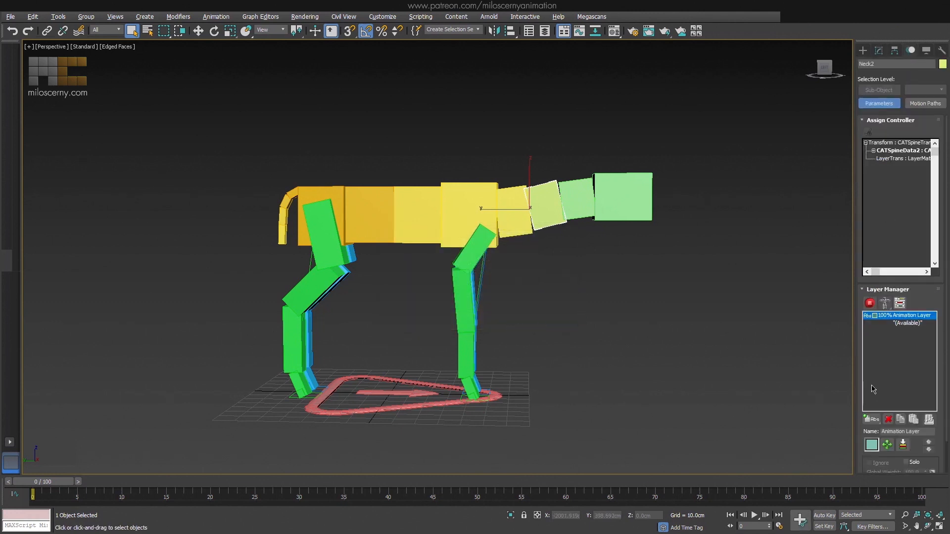
{"action": "left_click", "coordinate": [872, 305]}
- Try rotating the head on its own and check the second and third neck links for rotation
{"action": "left_click", "coordinate": [636, 199]}
{"action": "key", "text": "e"}
{"action": "left_click_drag", "start_coordinate": [619, 170], "coordinate": [594, 198]}
{"action": "key", "text": "w"}
{"action": "left_click", "coordinate": [548, 197]}
{"action": "key", "text": "e"}
{"action": "left_click", "coordinate": [581, 192]}
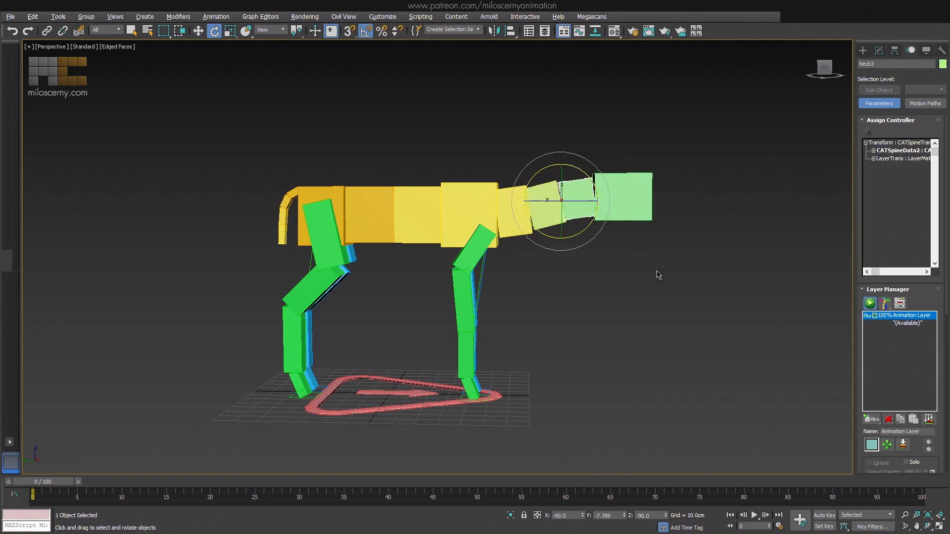
{"action": "left_click", "coordinate": [632, 209]}
- Rotate the keyframed neck links one by one, starting at the chest, to bend the neck and head downward
{"action": "left_click", "coordinate": [513, 210]}
{"action": "left_click_drag", "start_coordinate": [528, 188], "coordinate": [564, 265]}
{"action": "left_click", "coordinate": [546, 253]}
{"action": "left_click", "coordinate": [547, 292]}
{"action": "key", "text": "w"}
{"action": "left_click", "coordinate": [538, 256]}
{"action": "key", "text": "e"}
{"action": "left_click", "coordinate": [568, 291]}
{"action": "left_click", "coordinate": [585, 272]}
{"action": "left_click", "coordinate": [574, 292]}
{"action": "left_click_drag", "start_coordinate": [521, 219], "coordinate": [568, 286]}
{"action": "left_click", "coordinate": [562, 295]}
{"action": "left_click_drag", "start_coordinate": [566, 287], "coordinate": [582, 250]}
{"action": "right_click", "coordinate": [574, 298]}
{"action": "right_click", "coordinate": [582, 251]}
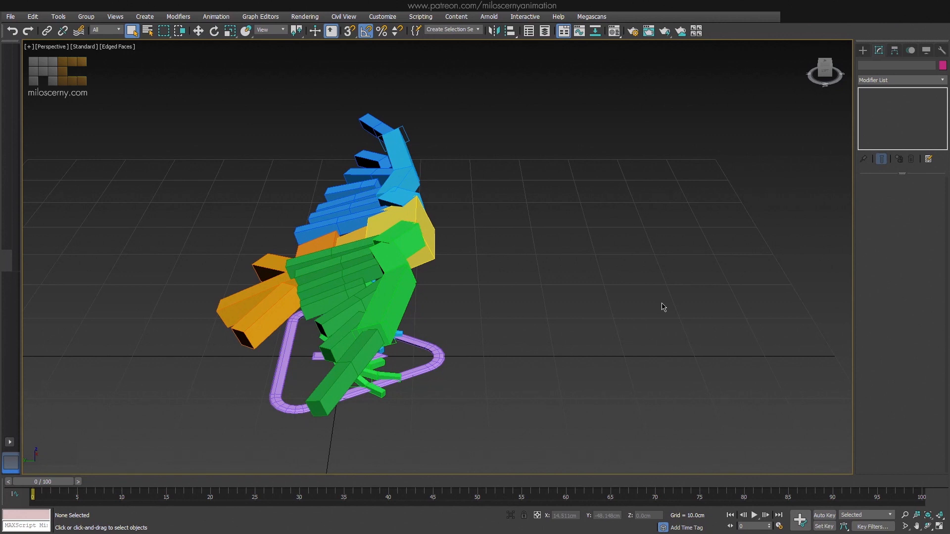
- Add a new arm to the bird rig's chest and remove its collarbone
{"action": "left_click", "coordinate": [435, 254]}
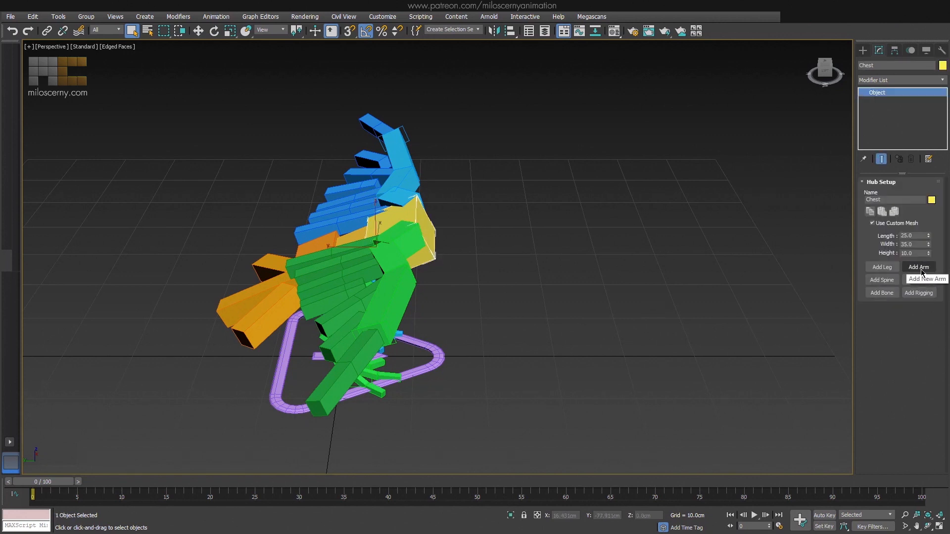
{"action": "key", "text": "F3"}
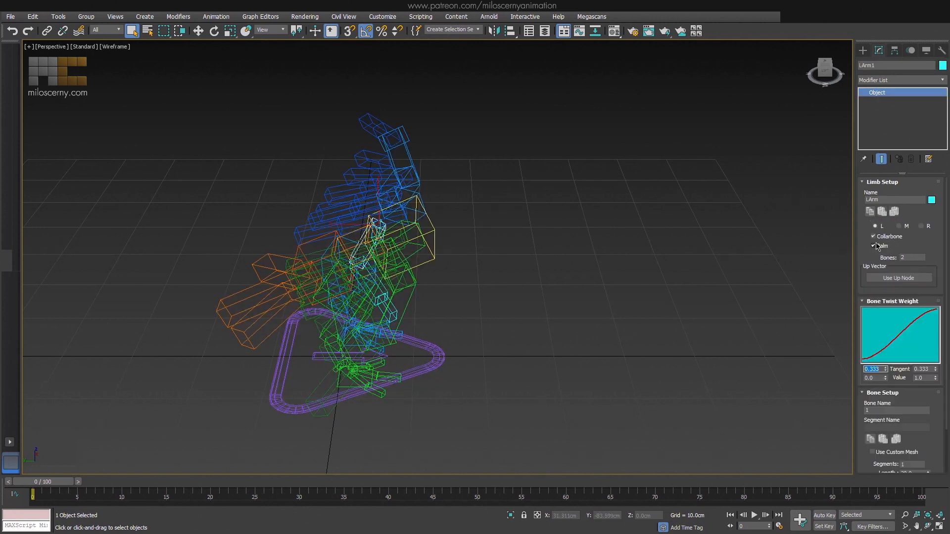
{"action": "left_click", "coordinate": [881, 240]}
- Select the whole new arm and move it out in front of the bird's chest
{"action": "double_click", "coordinate": [359, 242]}
{"action": "key", "text": "w"}
{"action": "left_click_drag", "start_coordinate": [351, 277], "coordinate": [436, 273]}
{"action": "key", "text": "F3"}
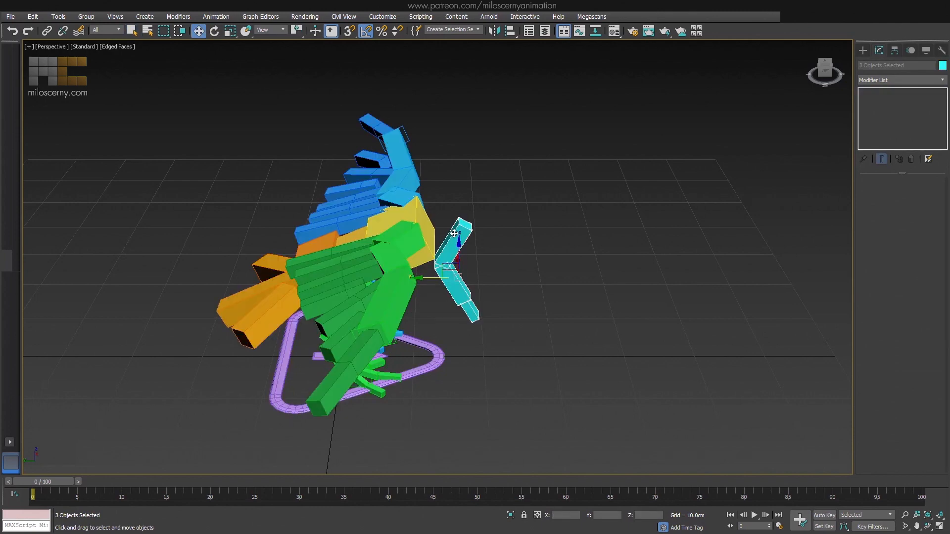
- Rotate the upper bone of the new arm so the limb points forward from the chest
{"action": "left_click", "coordinate": [455, 233]}
{"action": "key", "text": "e"}
{"action": "left_click_drag", "start_coordinate": [450, 197], "coordinate": [388, 251]}
{"action": "middle_click_drag", "start_coordinate": [525, 223], "coordinate": [466, 248], "text": "alt"}
- Move the whole arm so its base sits at the chest's front centre, about X -0.1, Y -12.0, Z 20.8 cm
{"action": "key", "text": "w"}
{"action": "double_click", "coordinate": [498, 204]}
{"action": "left_click_drag", "start_coordinate": [512, 184], "coordinate": [443, 170]}
{"action": "middle_click_drag", "start_coordinate": [441, 208], "coordinate": [485, 161], "text": "alt"}
{"action": "left_click_drag", "start_coordinate": [435, 172], "coordinate": [388, 218]}
{"action": "middle_click_drag", "start_coordinate": [441, 223], "coordinate": [388, 280], "text": "alt"}
{"action": "left_click_drag", "start_coordinate": [416, 225], "coordinate": [446, 220]}
{"action": "middle_click_drag", "start_coordinate": [442, 225], "coordinate": [490, 171], "text": "alt"}
{"action": "left_click_drag", "start_coordinate": [420, 217], "coordinate": [422, 217]}
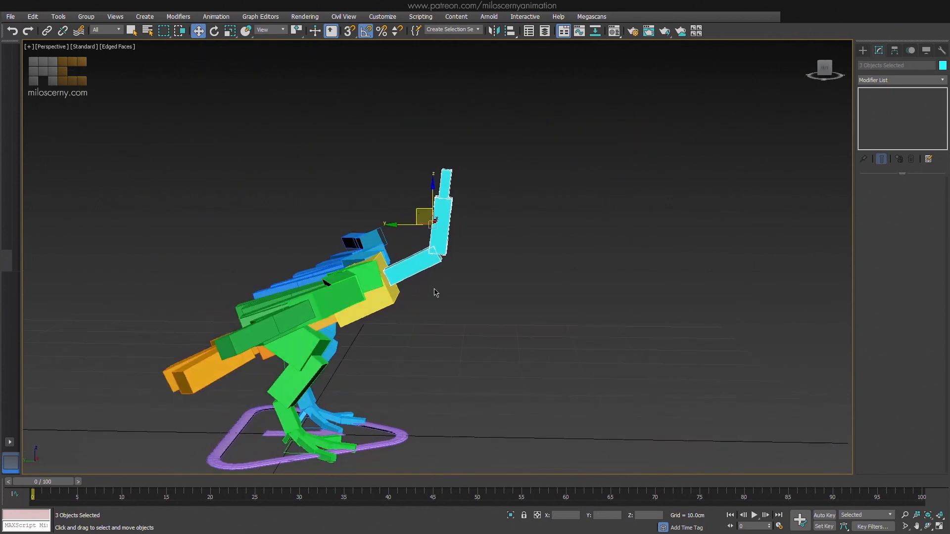
- Set the number of bones in the arm to 3
{"action": "left_click", "coordinate": [422, 269]}
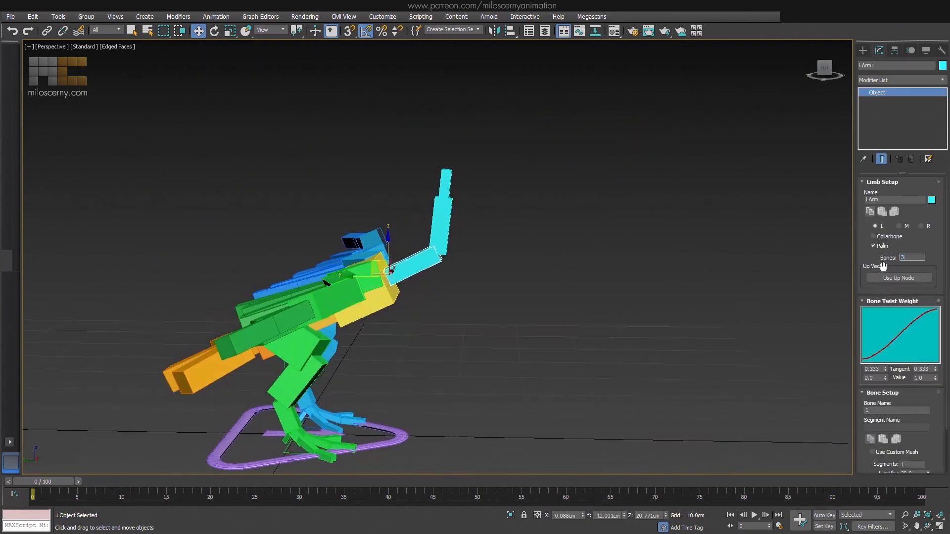
{"action": "type", "text": "3"}
{"action": "key", "text": "Return"}
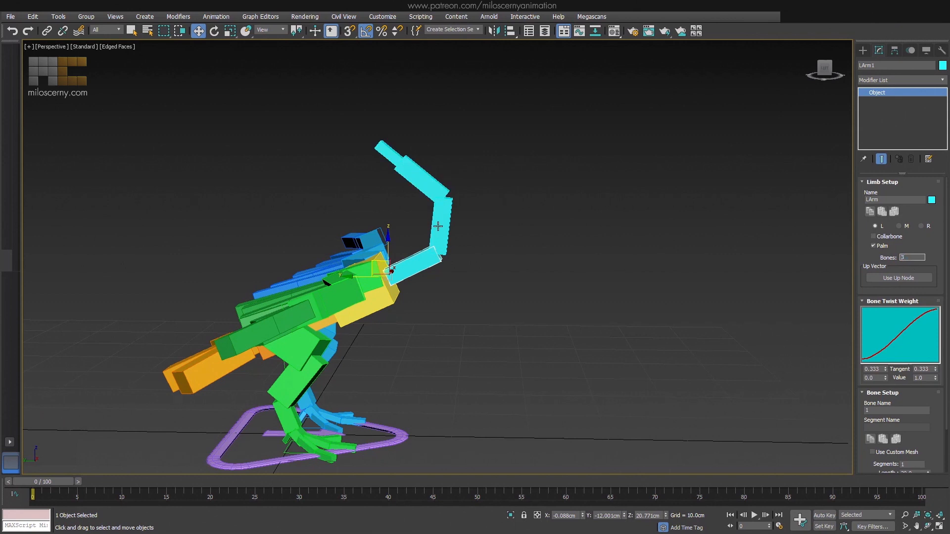
- Rotate the second and third arm bones and the palm to straighten the limb into a forward-reaching neck
{"action": "left_click", "coordinate": [438, 226]}
{"action": "key", "text": "e"}
{"action": "left_click_drag", "start_coordinate": [466, 223], "coordinate": [477, 250]}
{"action": "left_click", "coordinate": [491, 199]}
{"action": "left_click_drag", "start_coordinate": [509, 197], "coordinate": [524, 223]}
{"action": "left_click", "coordinate": [558, 191]}
{"action": "left_click_drag", "start_coordinate": [566, 179], "coordinate": [573, 193]}
- Shorten the first arm bone to a length of 11.1 and adjust the length of the second bone
{"action": "left_click", "coordinate": [415, 267]}
{"action": "scroll", "coordinate": [915, 261], "scroll_direction": "down", "scroll_amount": 3}
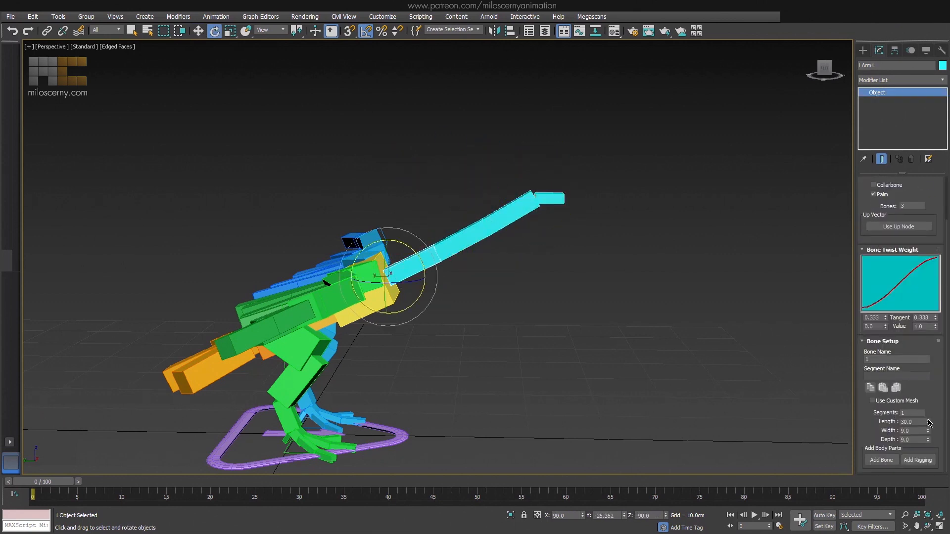
{"action": "left_click_drag", "start_coordinate": [929, 423], "coordinate": [927, 455]}
{"action": "key", "text": "F3"}
{"action": "left_click", "coordinate": [448, 255]}
{"action": "left_click_drag", "start_coordinate": [928, 424], "coordinate": [929, 403]}
- Thicken the neck bones, giving the first one a width of 15.03 and a depth of 21.51
{"action": "left_click", "coordinate": [461, 246]}
{"action": "left_click_drag", "start_coordinate": [928, 440], "coordinate": [929, 395]}
{"action": "key", "text": "w"}
{"action": "key", "text": "Page_Up"}
{"action": "key", "text": "F3"}
{"action": "key", "text": "Page_Up"}
{"action": "left_click_drag", "start_coordinate": [928, 432], "coordinate": [928, 410]}
{"action": "left_click_drag", "start_coordinate": [929, 440], "coordinate": [927, 391]}
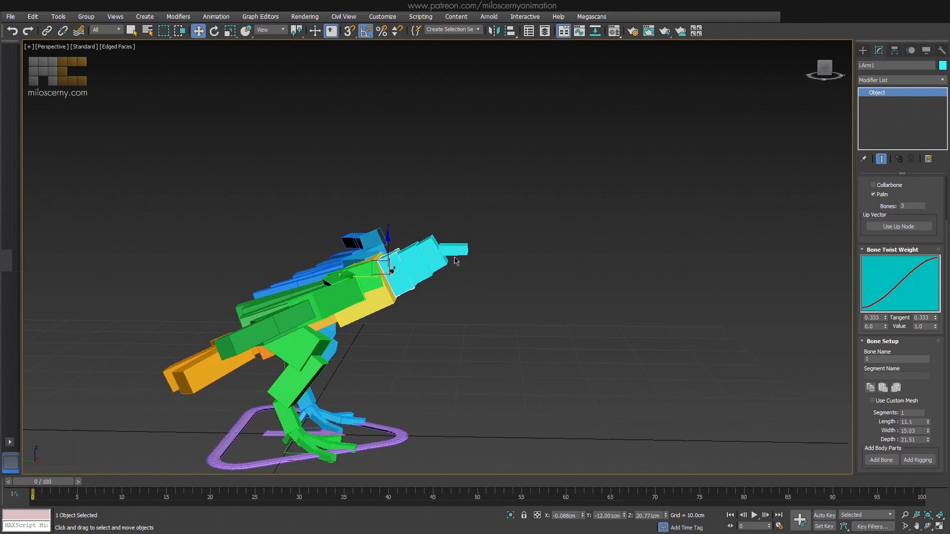
- Resize the palm into a head with length 26.8, width 42.8 and height 45.8
{"action": "left_click", "coordinate": [457, 250]}
{"action": "left_click_drag", "start_coordinate": [927, 235], "coordinate": [927, 179]}
{"action": "left_click_drag", "start_coordinate": [928, 244], "coordinate": [926, 101]}
{"action": "middle_click_drag", "start_coordinate": [737, 324], "coordinate": [690, 328], "text": "alt"}
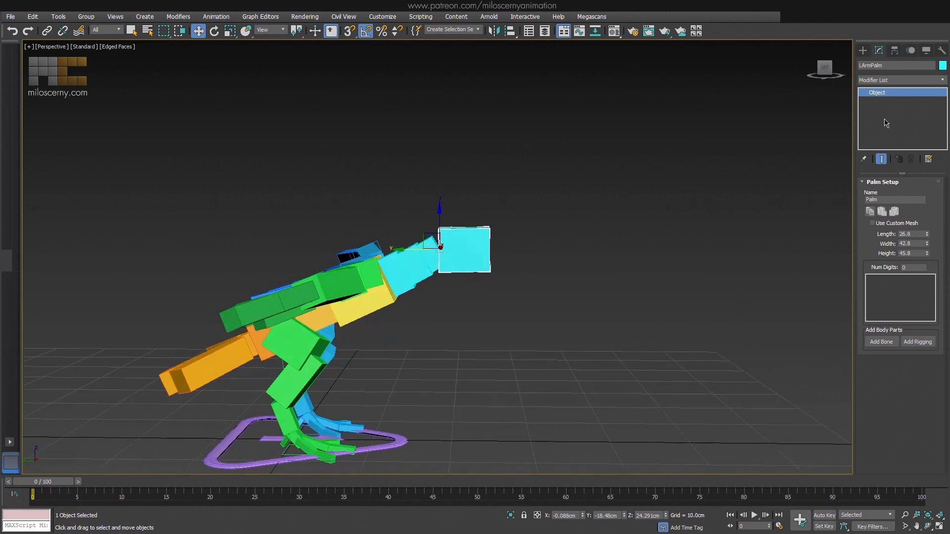
- Create an IK target for the neck limb and open the target's parameters
{"action": "left_click", "coordinate": [911, 50]}
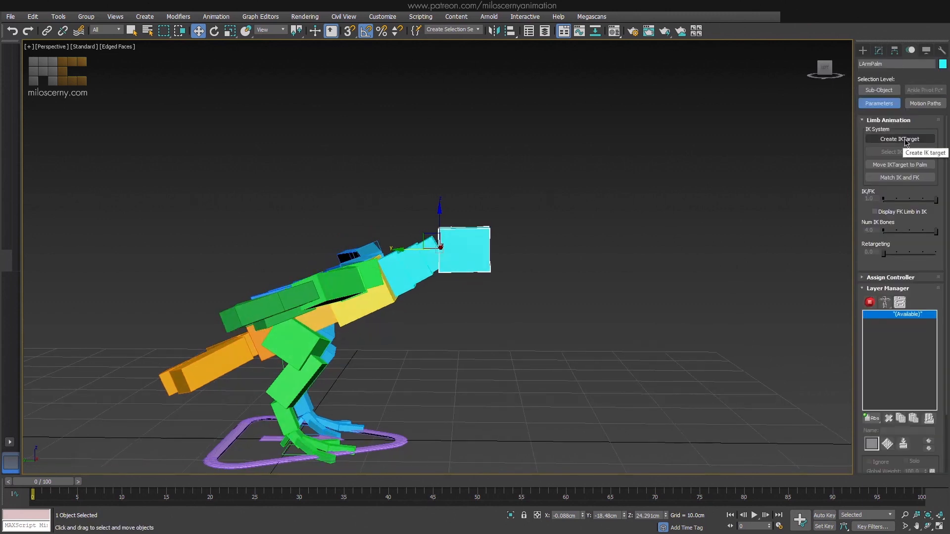
{"action": "left_click", "coordinate": [925, 140]}
{"action": "left_click", "coordinate": [510, 250]}
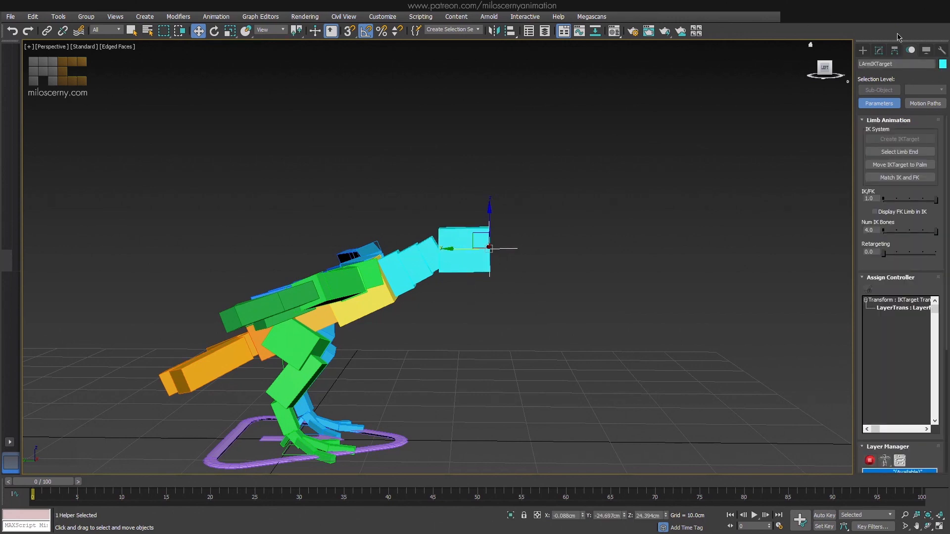
{"action": "left_click", "coordinate": [878, 50]}
{"action": "left_click", "coordinate": [893, 226]}
{"action": "middle_click_drag", "start_coordinate": [623, 275], "coordinate": [635, 285], "text": "alt"}
- Add an absolute animation layer to the bird rig with the head palm selected
{"action": "left_click", "coordinate": [467, 264]}
{"action": "left_click", "coordinate": [911, 50]}
{"action": "middle_click_drag", "start_coordinate": [685, 324], "coordinate": [526, 356], "text": "alt"}
{"action": "middle_click_drag", "start_coordinate": [527, 356], "coordinate": [551, 332]}
{"action": "left_click", "coordinate": [873, 418]}
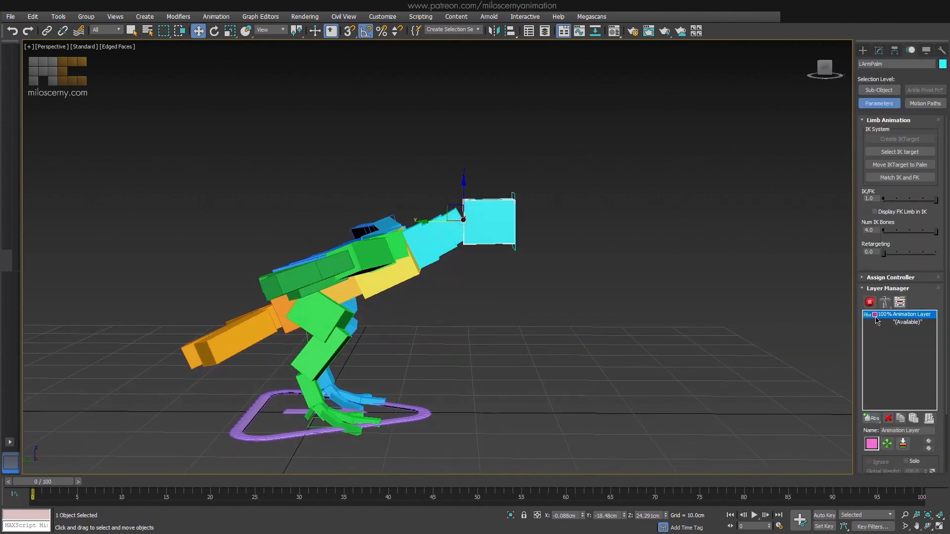
- Test rotating the bird's head and the individual neck bones in FK
{"action": "key", "text": "e"}
{"action": "left_click_drag", "start_coordinate": [498, 249], "coordinate": [490, 201]}
{"action": "key", "text": "w"}
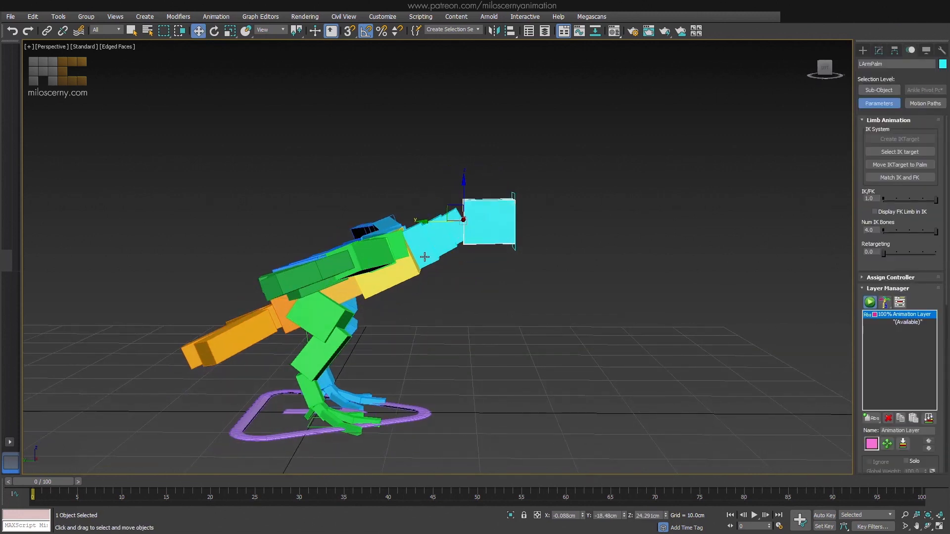
{"action": "left_click", "coordinate": [424, 257]}
{"action": "key", "text": "e"}
{"action": "left_click_drag", "start_coordinate": [437, 222], "coordinate": [473, 237]}
{"action": "key", "text": "w"}
{"action": "left_click", "coordinate": [453, 256]}
{"action": "key", "text": "e"}
{"action": "left_click", "coordinate": [466, 314]}
- Undo the test rotations of the head and neck bones and set the limb's IK/FK to 0.0
{"action": "key", "text": "ctrl+z"}
{"action": "key", "text": "ctrl+z"}
{"action": "key", "text": "ctrl+z"}
{"action": "key", "text": "ctrl+z"}
{"action": "key", "text": "ctrl+z"}
{"action": "key", "text": "ctrl+z"}
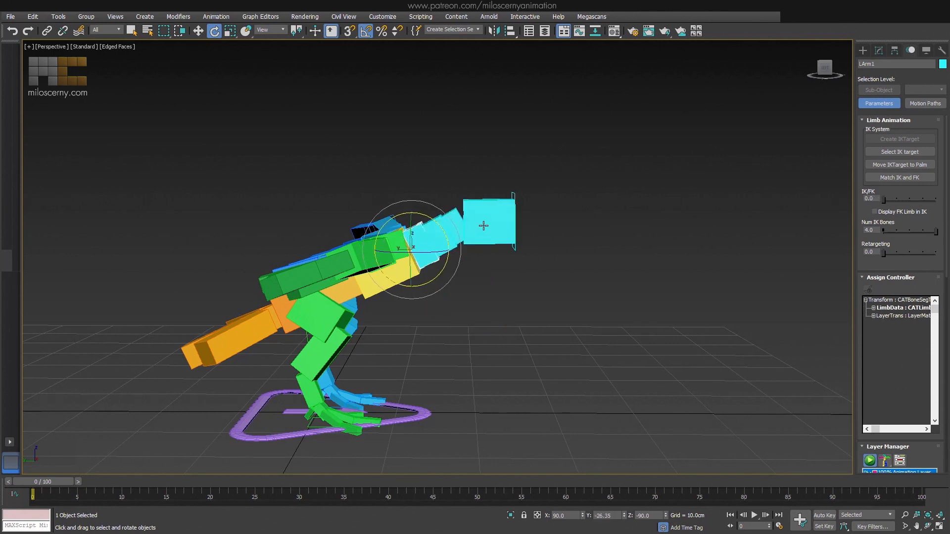
- Move the neck's IK target and the pelvis in turn to test the neck's IK behaviour
{"action": "mouse_move", "coordinate": [506, 201]}
{"action": "left_mouse_down"}
{"action": "mouse_move", "coordinate": [488, 200]}
{"action": "mouse_move", "coordinate": [490, 148]}
{"action": "mouse_move", "coordinate": [484, 201]}
{"action": "mouse_move", "coordinate": [501, 207]}
{"action": "left_mouse_up"}
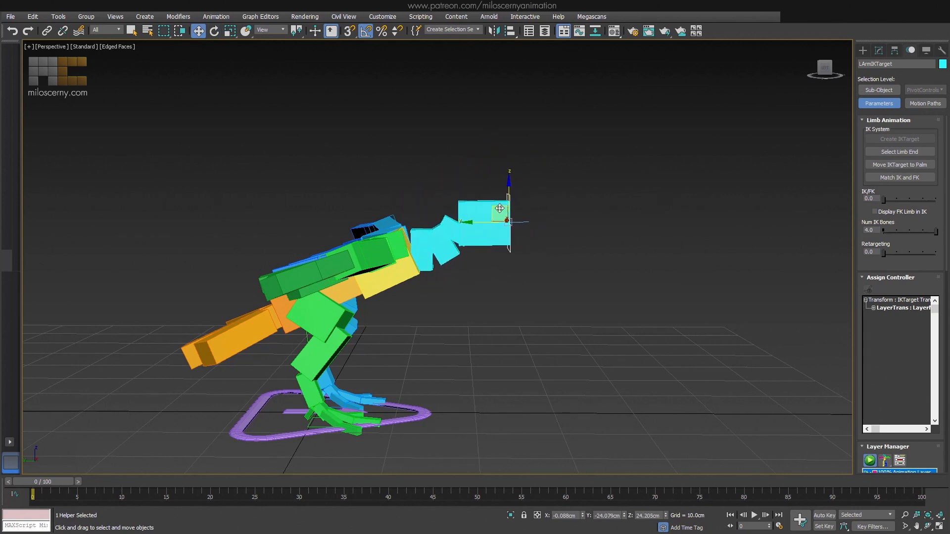
{"action": "left_click", "coordinate": [292, 289]}
{"action": "mouse_move", "coordinate": [292, 289]}
{"action": "left_mouse_down"}
{"action": "mouse_move", "coordinate": [340, 275]}
{"action": "mouse_move", "coordinate": [322, 312]}
{"action": "mouse_move", "coordinate": [342, 292]}
{"action": "mouse_move", "coordinate": [329, 307]}
{"action": "mouse_move", "coordinate": [353, 251]}
{"action": "mouse_move", "coordinate": [319, 317]}
{"action": "mouse_move", "coordinate": [320, 286]}
{"action": "mouse_move", "coordinate": [307, 297]}
{"action": "mouse_move", "coordinate": [319, 275]}
{"action": "mouse_move", "coordinate": [297, 297]}
{"action": "mouse_move", "coordinate": [292, 288]}
{"action": "left_mouse_up"}
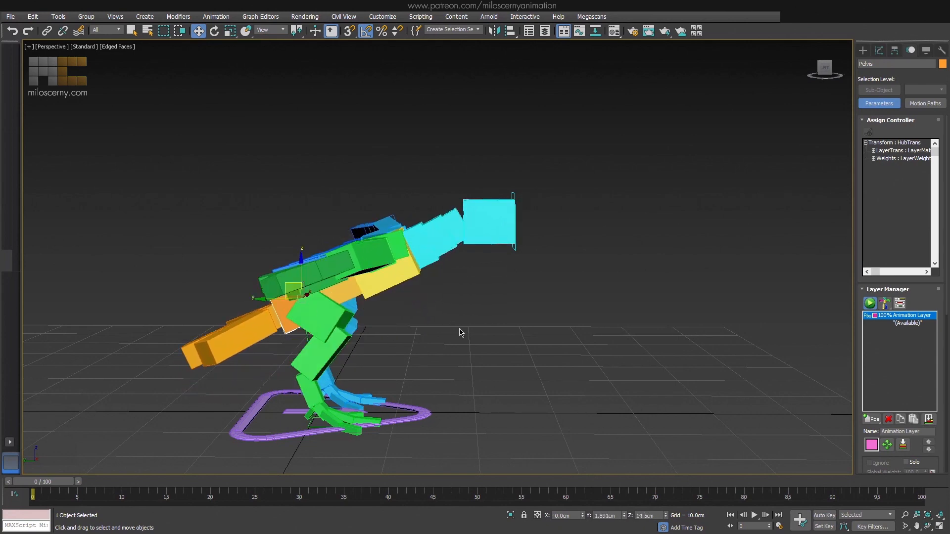
- Test the head's IK hold again by moving the pelvis while viewing the bird at an angle
{"action": "middle_click_drag", "start_coordinate": [531, 343], "coordinate": [551, 346], "text": "alt"}
{"action": "left_click", "coordinate": [537, 175]}
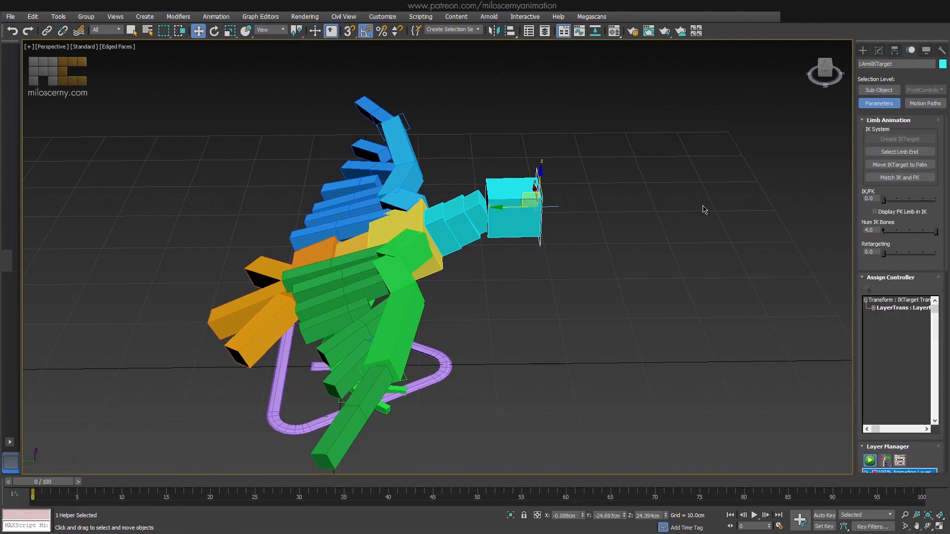
{"action": "left_click", "coordinate": [311, 260]}
{"action": "mouse_move", "coordinate": [311, 262]}
{"action": "left_mouse_down"}
{"action": "mouse_move", "coordinate": [307, 270]}
{"action": "mouse_move", "coordinate": [301, 251]}
{"action": "mouse_move", "coordinate": [305, 258]}
{"action": "left_mouse_up"}
{"action": "middle_click_drag", "start_coordinate": [574, 331], "coordinate": [556, 319], "text": "alt"}
{"action": "scroll", "coordinate": [548, 314], "scroll_direction": "down", "scroll_amount": 2}
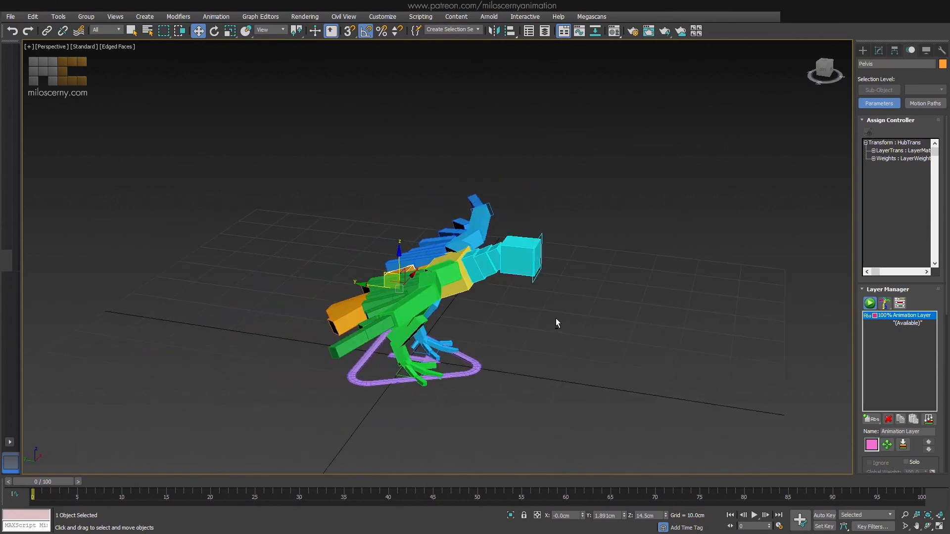